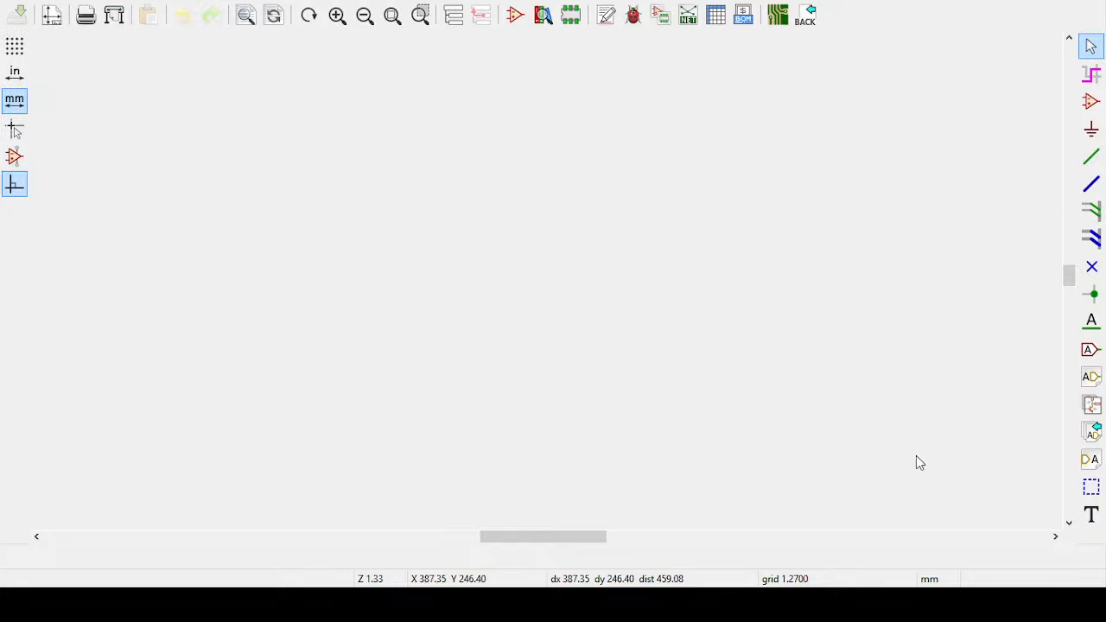
scroll(424, 217, down, 1)
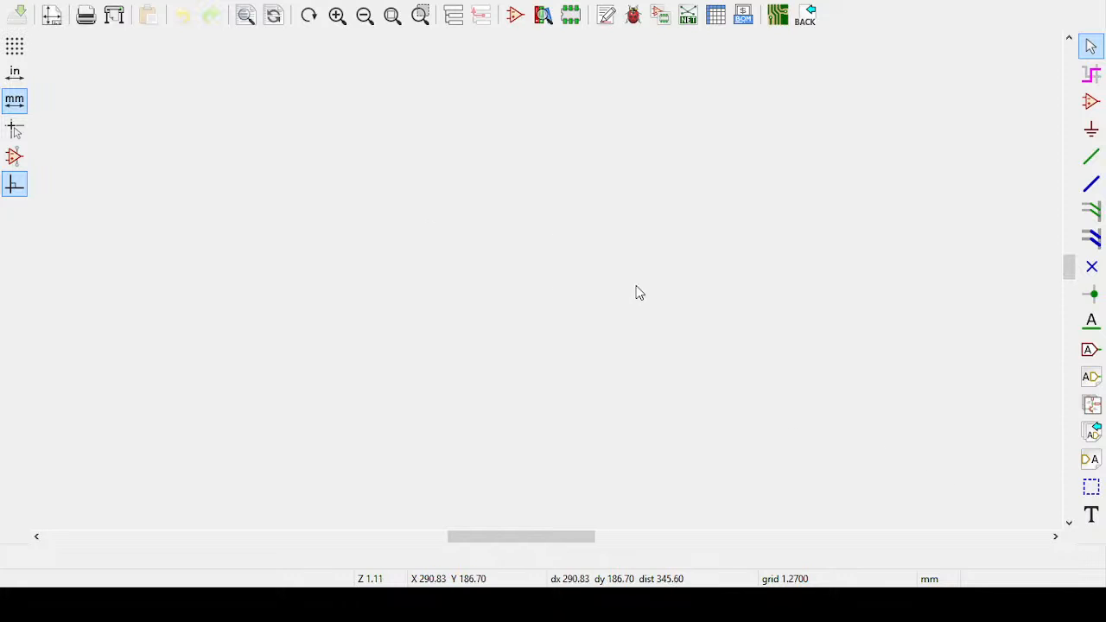
middle_drag(947, 351, 797, 194)
middle_drag(565, 221, 673, 374)
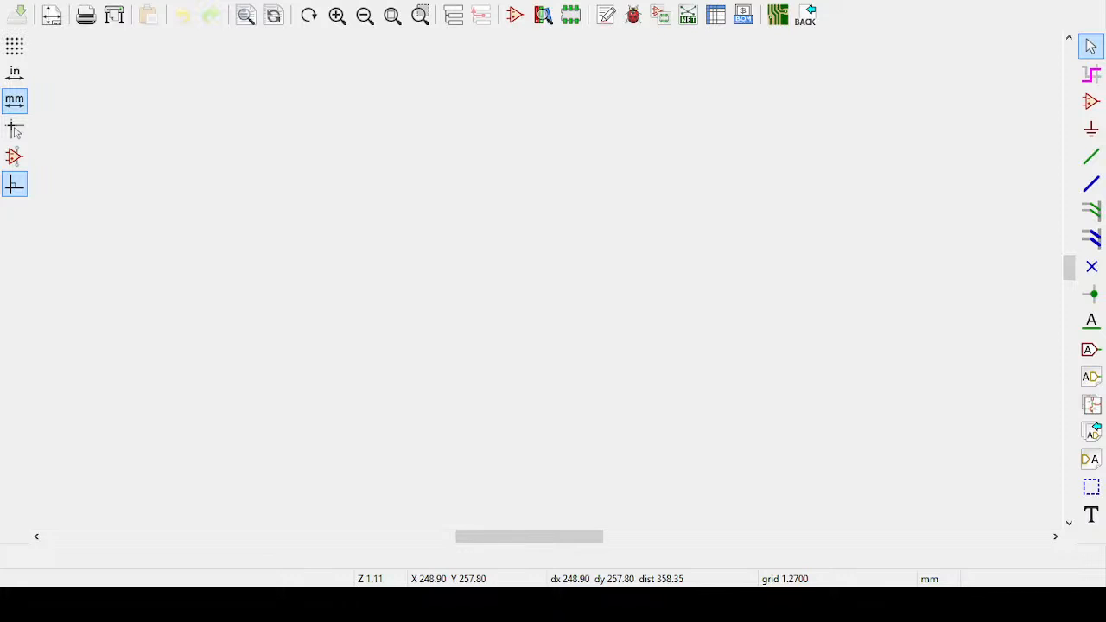
Switch to OBS, accept the Display Capture source properties, and return to the KiCad schematic
key(alt+Tab)
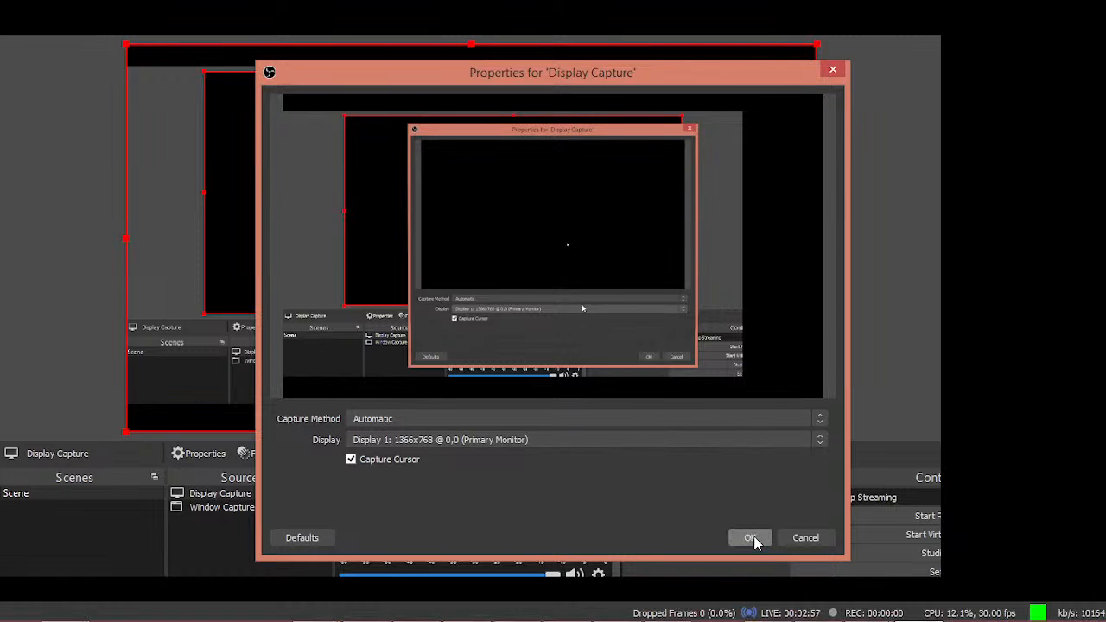
click(753, 537)
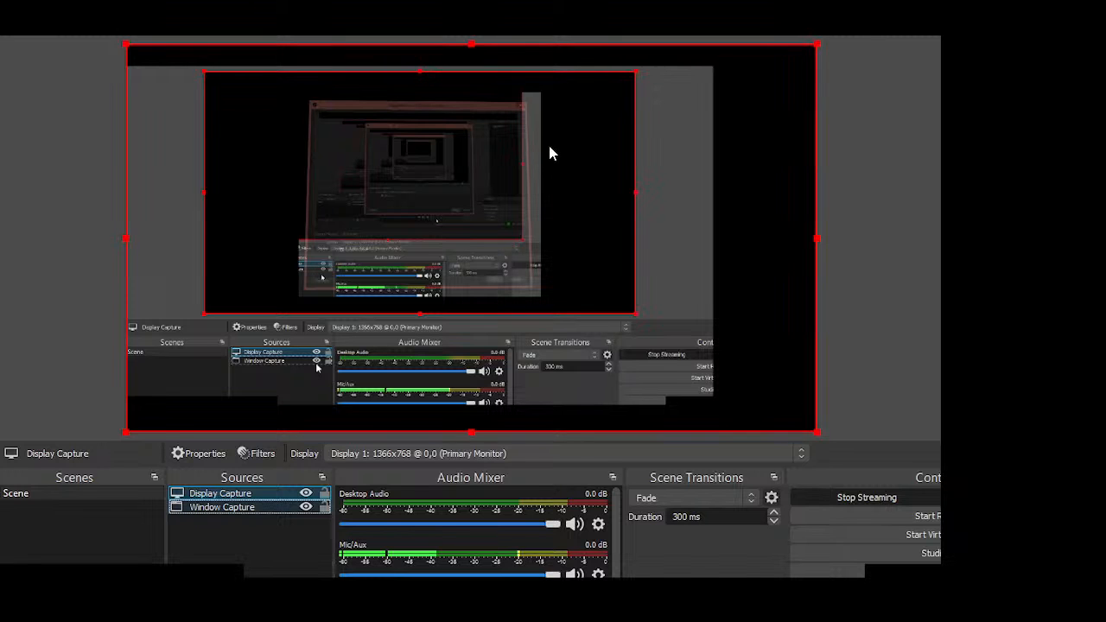
key(alt+Tab)
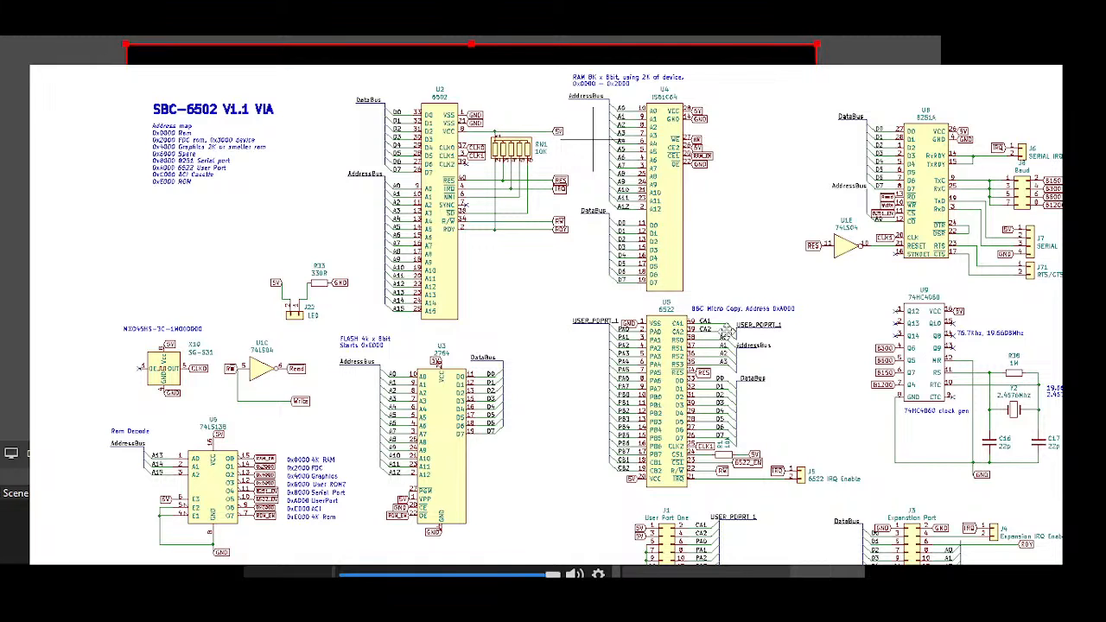
Retitle the schematic "RAM and Basic Module" and revise its address map with 0x2000 Ram Module, 0xC000 BASIC Module and 0xE000 Monitor / BIOS rom
scroll(641, 312, up, 3)
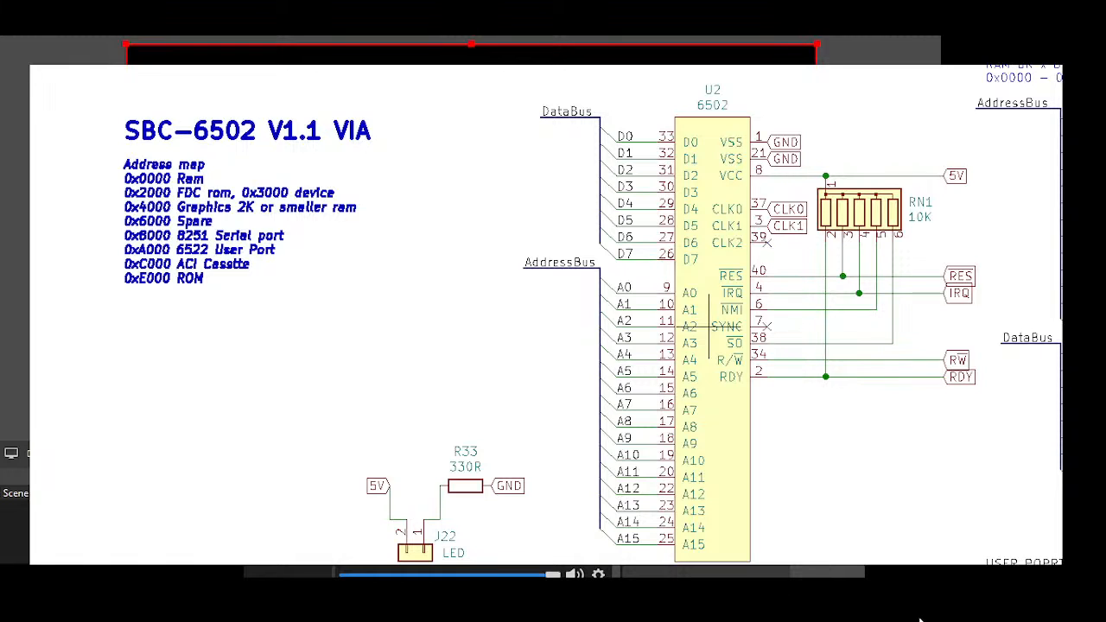
mouse_move(922, 621)
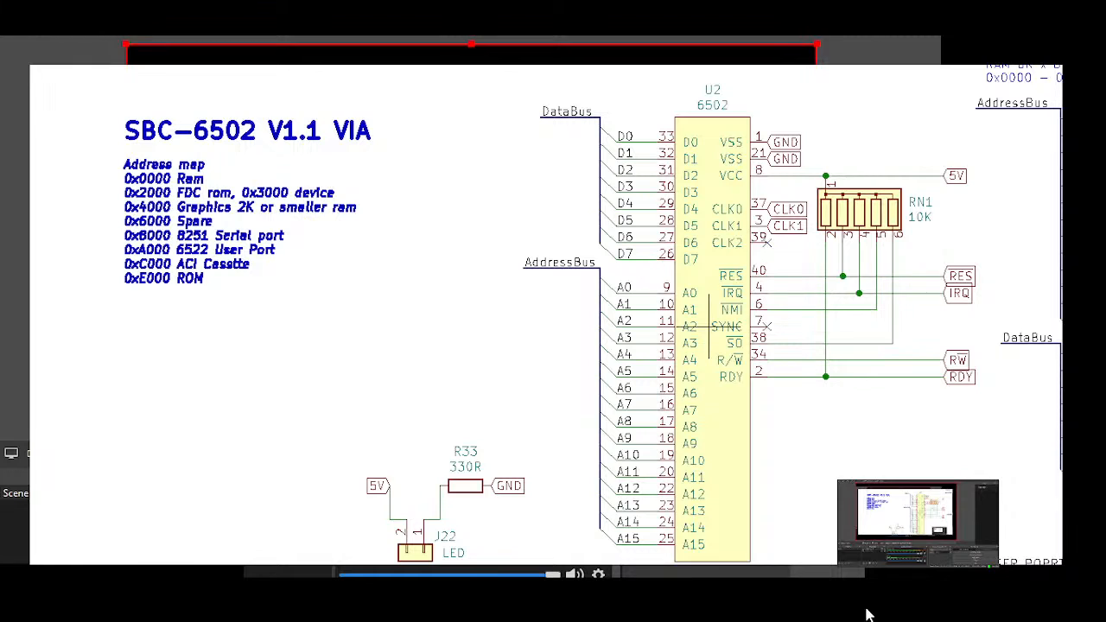
mouse_move(447, 605)
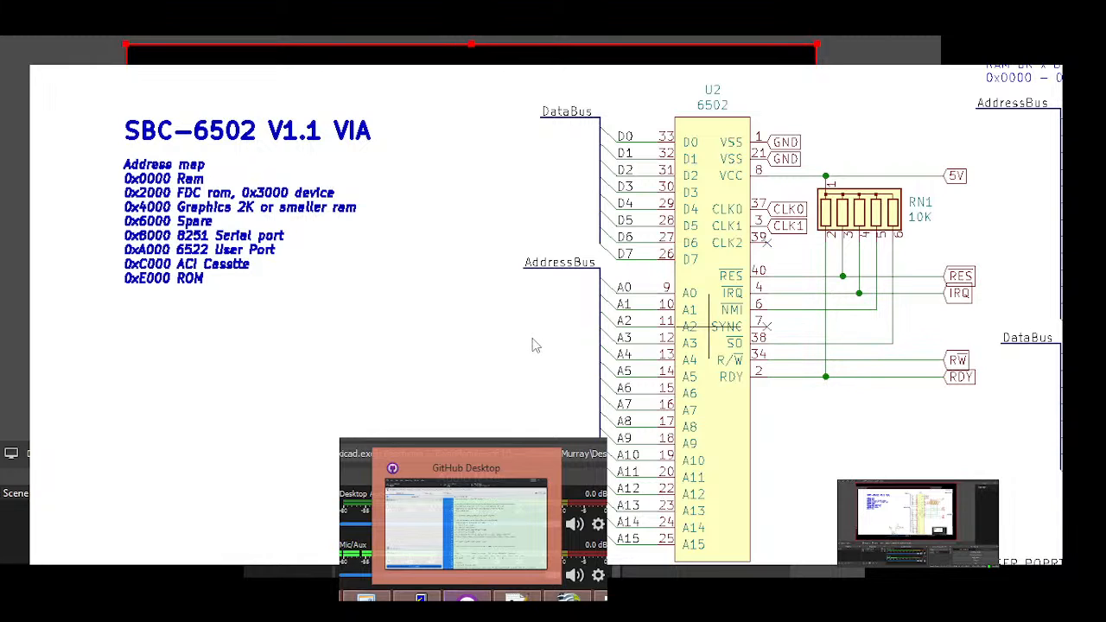
click(256, 354)
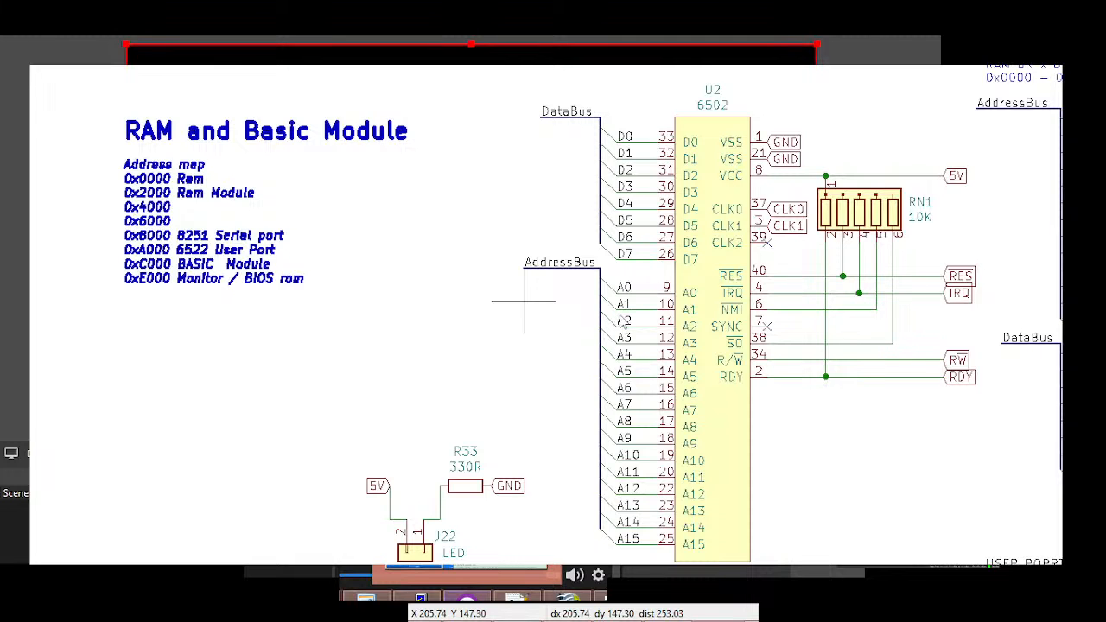
Delete the 6502 processor circuit with its resistor network, and set the RAM note's address range to 0x2000 - 0x3FFF
middle_drag(866, 333, 707, 321)
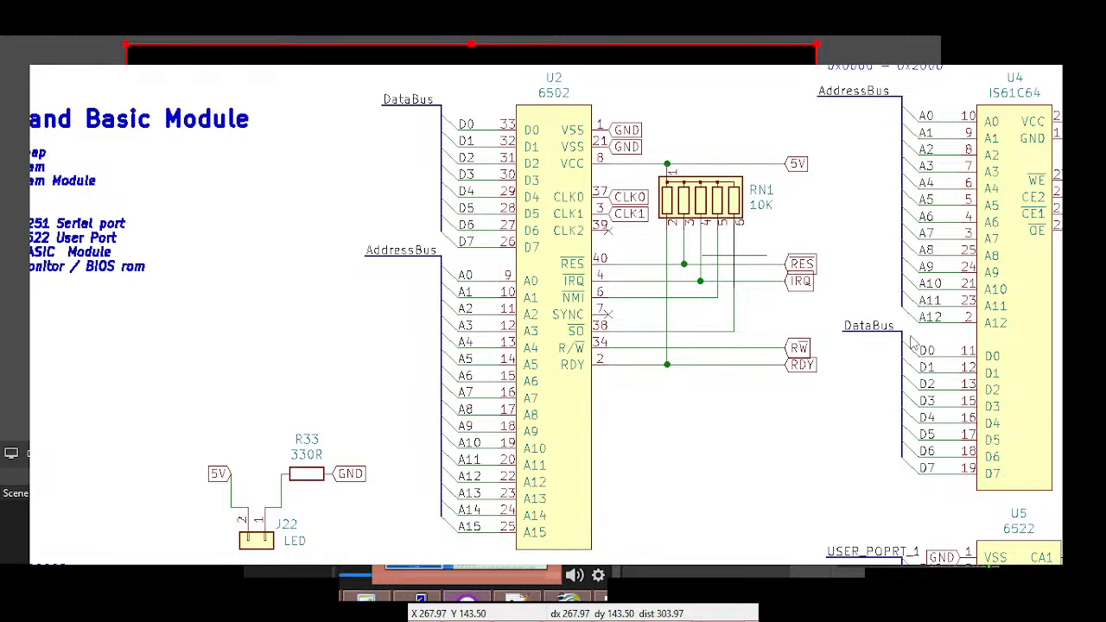
middle_drag(937, 325, 840, 379)
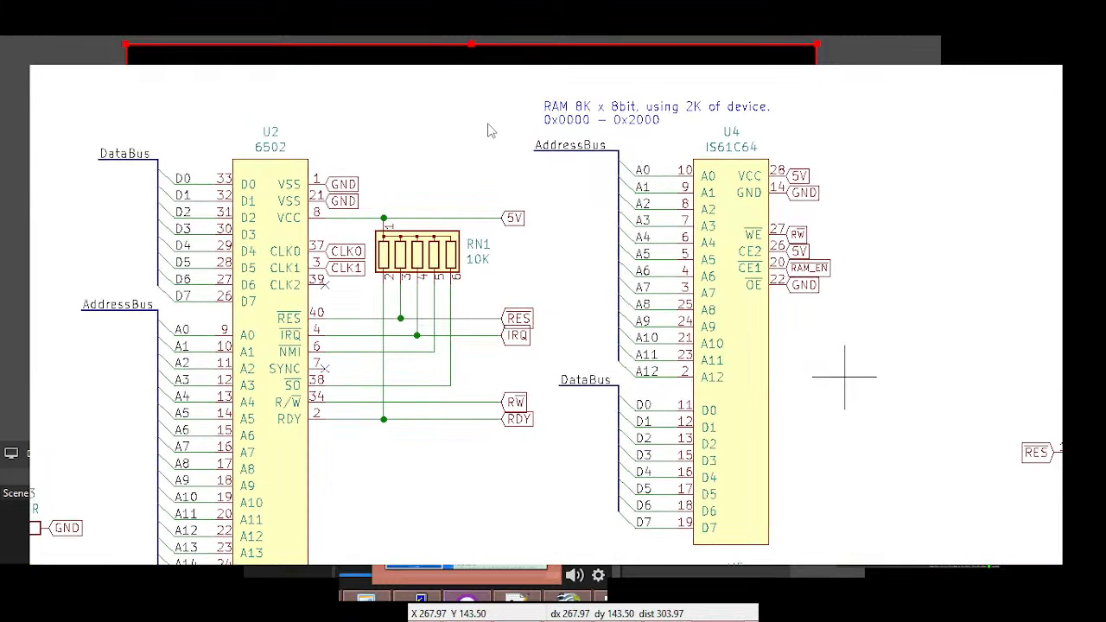
middle_drag(519, 113, 488, 121)
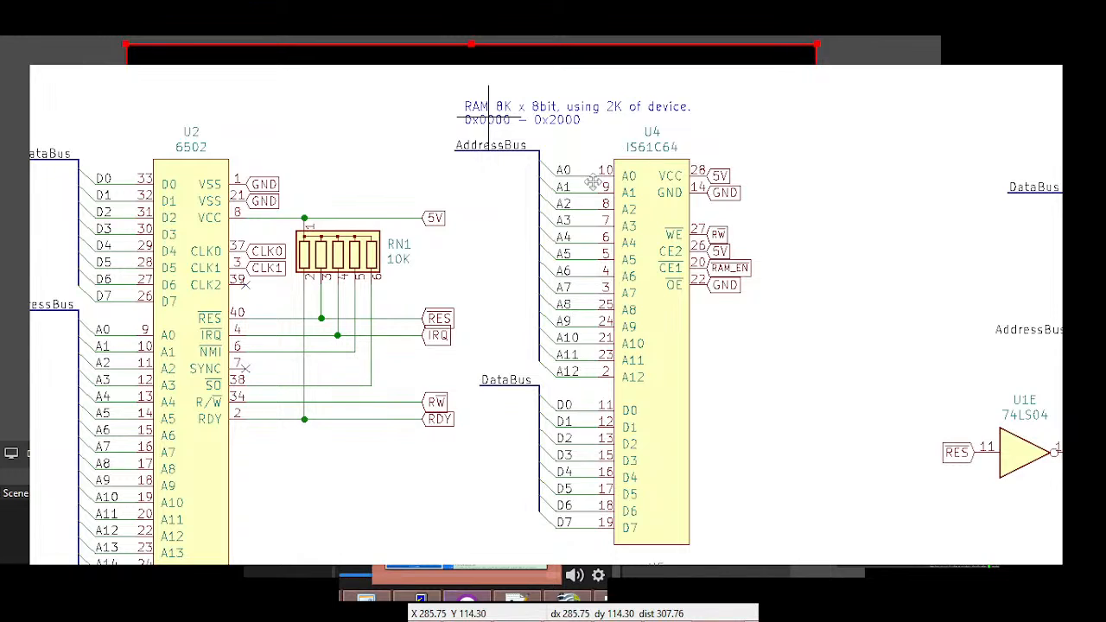
scroll(548, 324, down, 1)
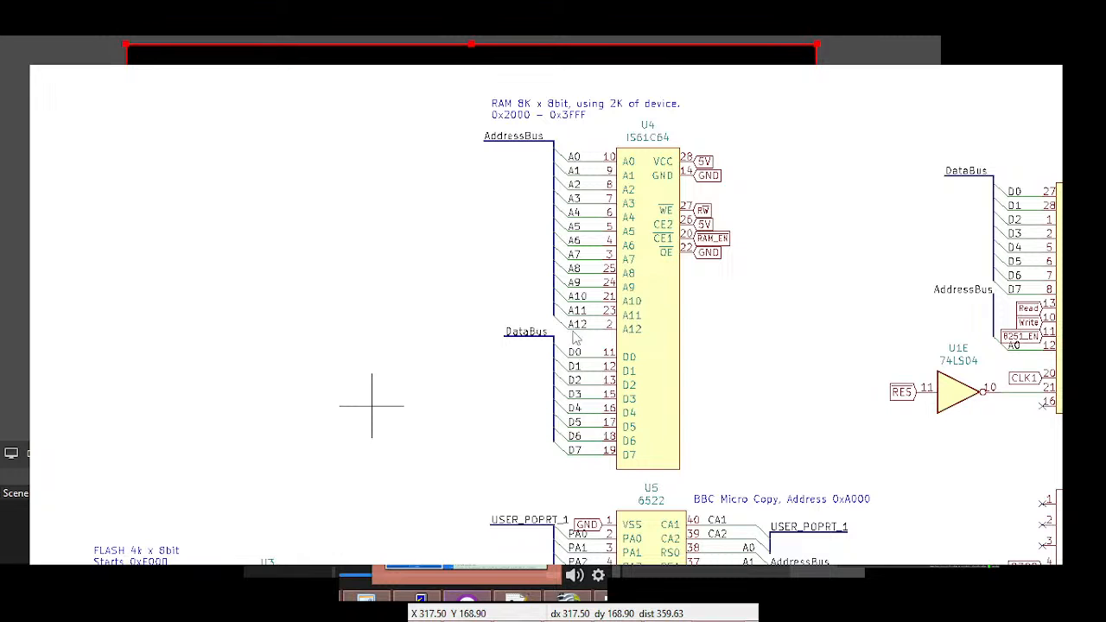
Move the 2764 flash chip with its note, buses and labels beside the IS61C64 RAM
middle_drag(573, 332, 598, 217)
middle_drag(646, 311, 694, 292)
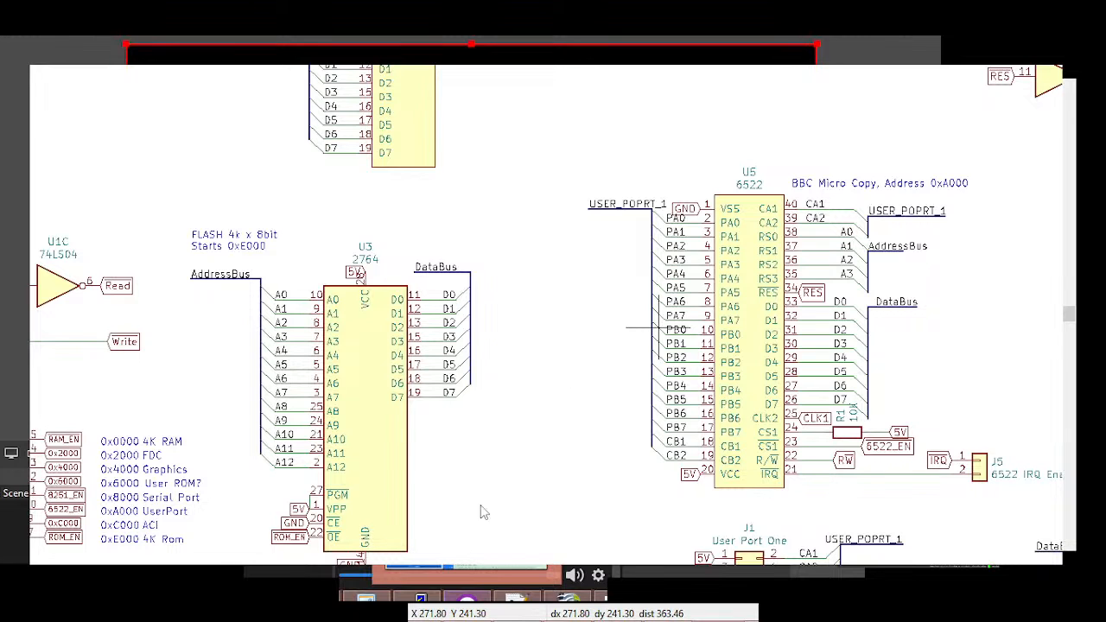
scroll(553, 312, down, 5)
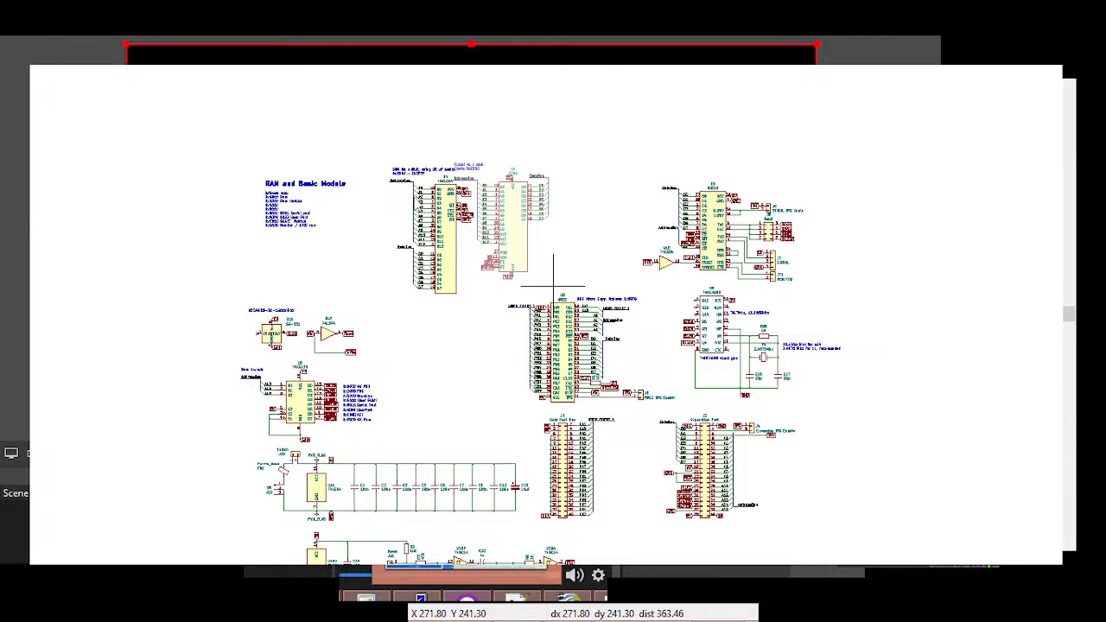
scroll(424, 199, up, 5)
click(619, 448)
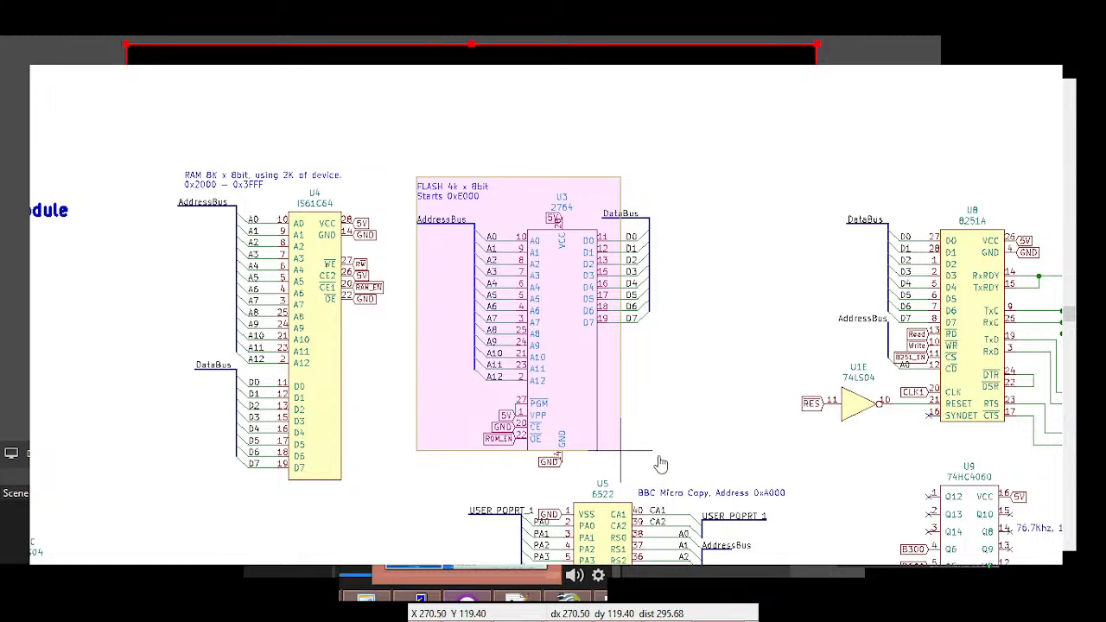
Delete the 6522 user port, 8251A serial, 74HC4060 clock, oscillator and 74LS138 address-decode circuits from the schematic
middle_drag(516, 402, 241, 400)
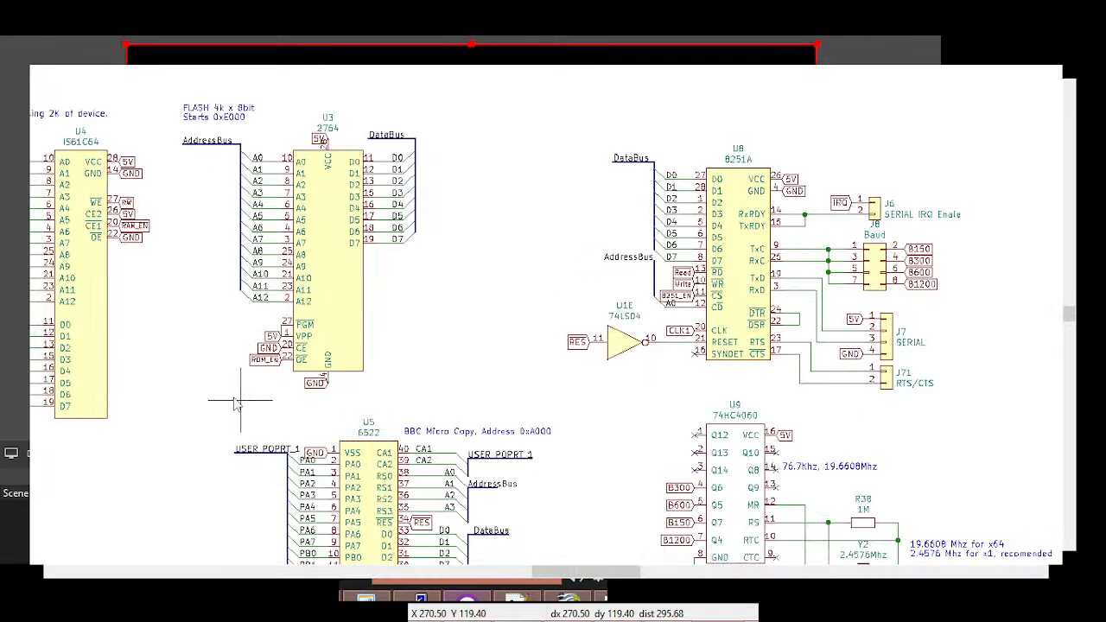
middle_drag(468, 400, 300, 199)
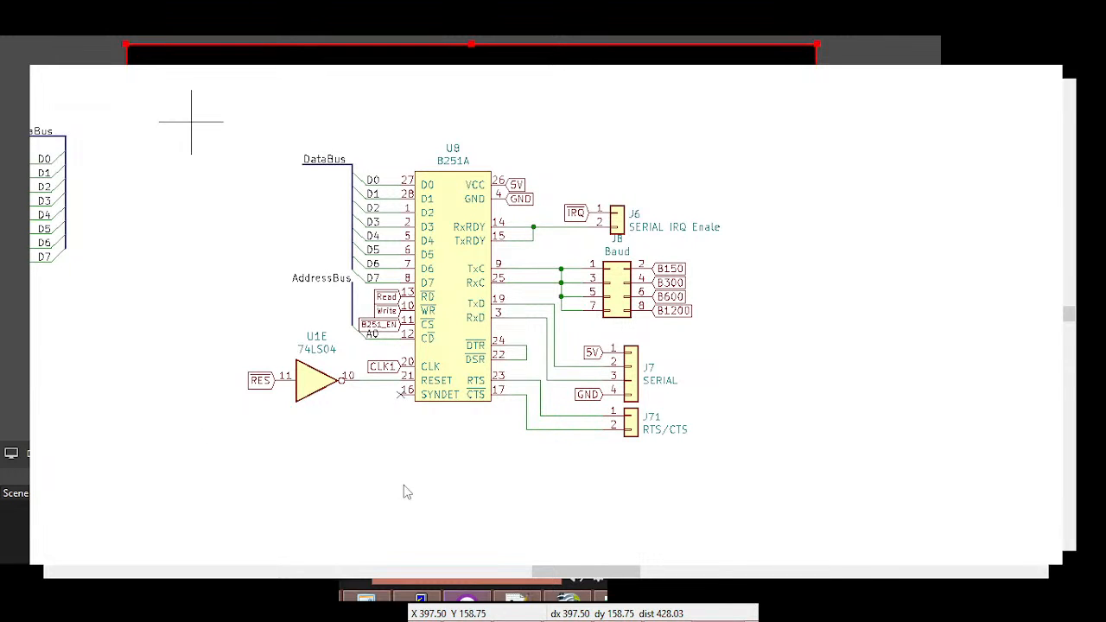
key(alt+Tab)
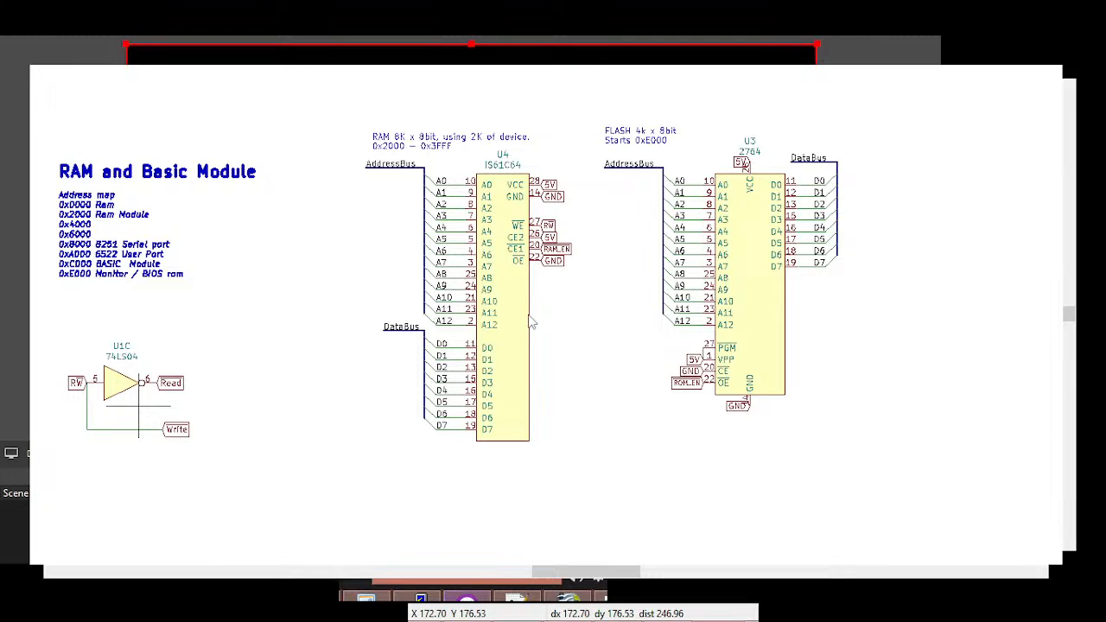
click(320, 352)
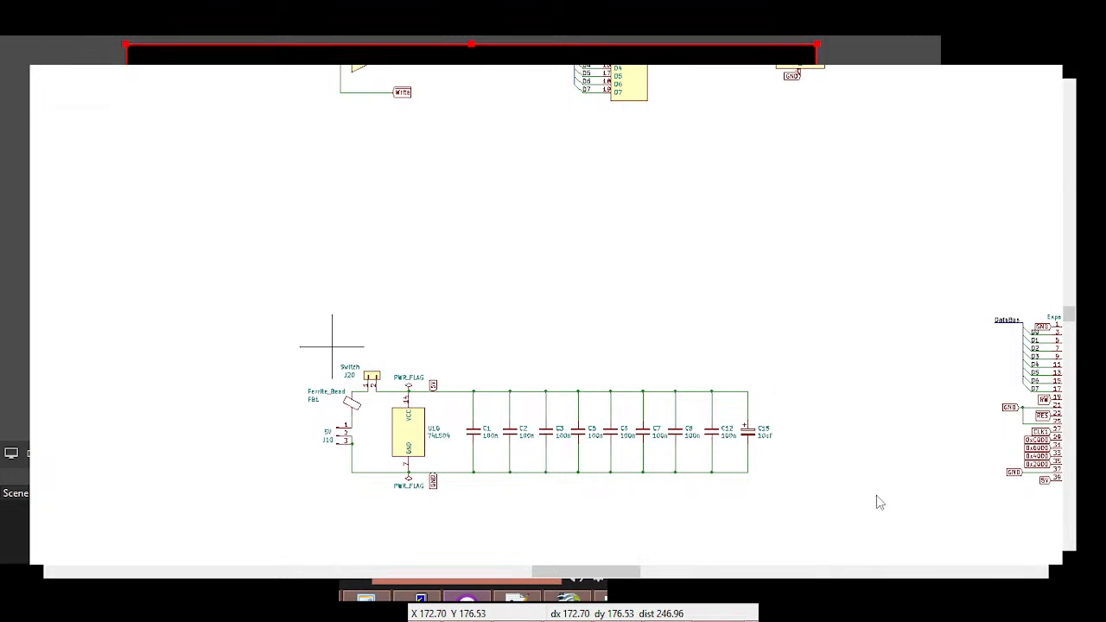
Move the J3 expansion port with its buses and labels beside the 2764 flash chip
middle_drag(681, 439, 612, 405)
middle_drag(723, 399, 643, 306)
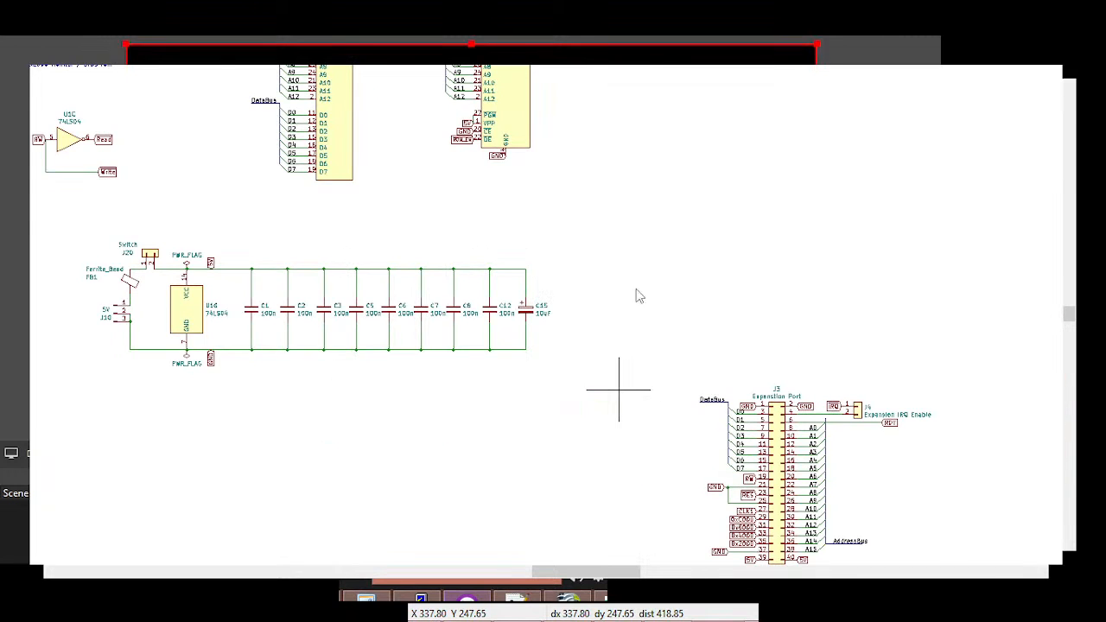
drag(620, 256, 853, 490)
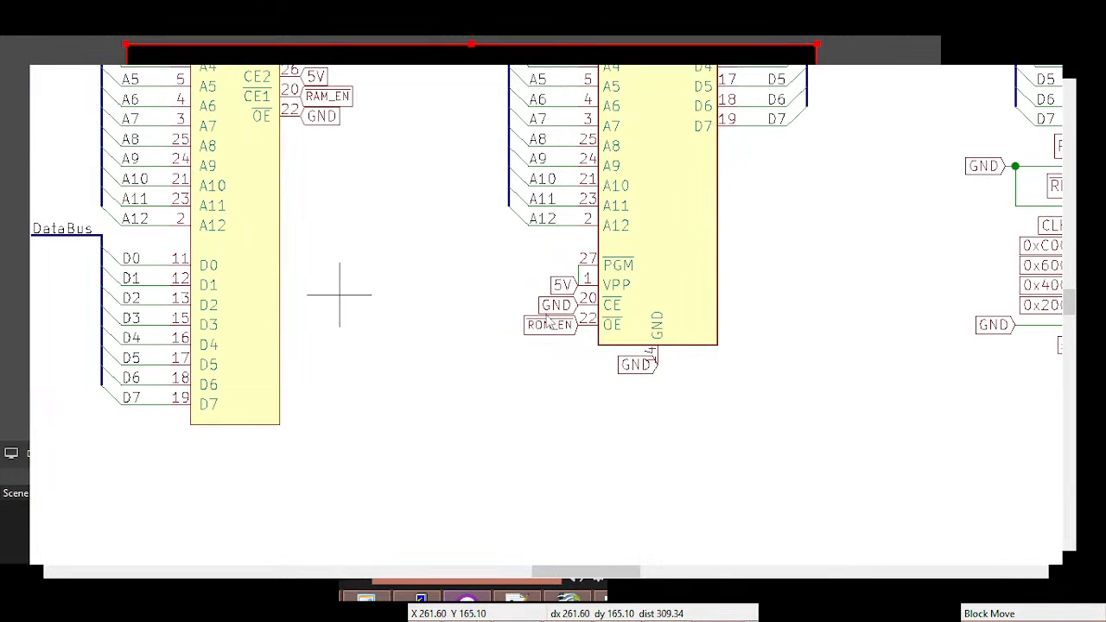
Set the flash note to "Starts 0xC000", label the flash OE pin 0xC000, and label the RAM CE1 pin 0x2000
scroll(90, 335, down, 1)
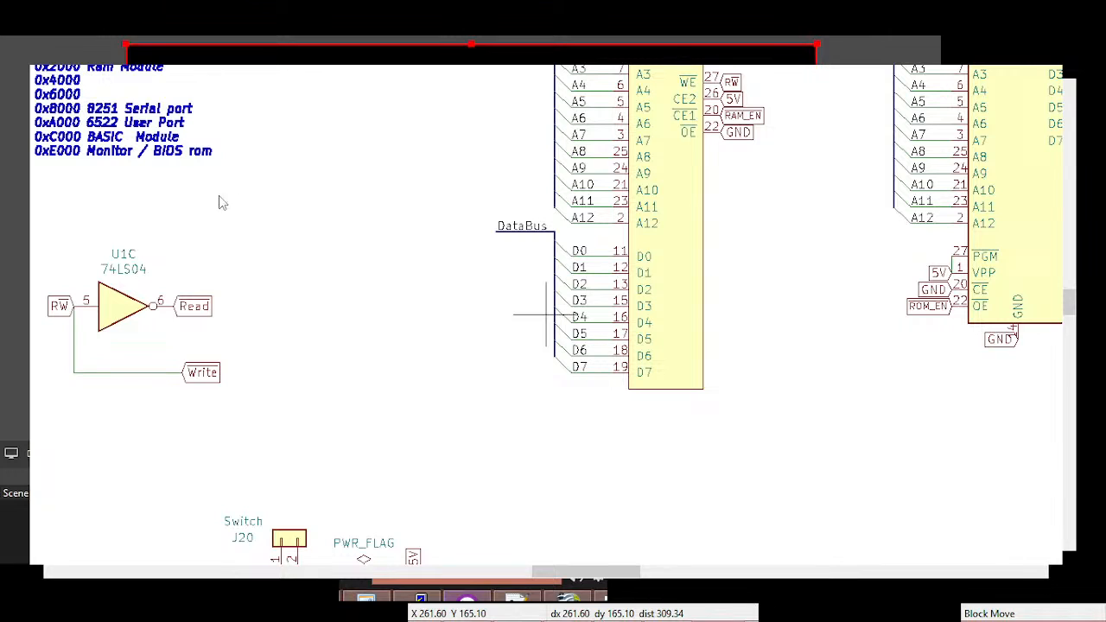
drag(196, 227, 518, 374)
click(693, 377)
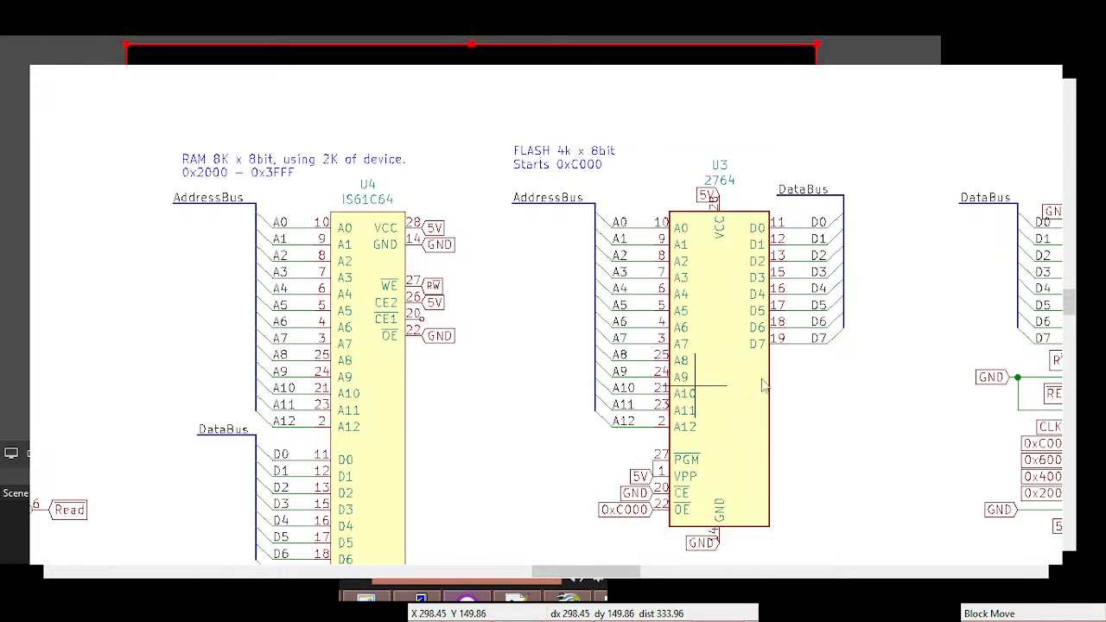
middle_drag(1054, 498, 989, 480)
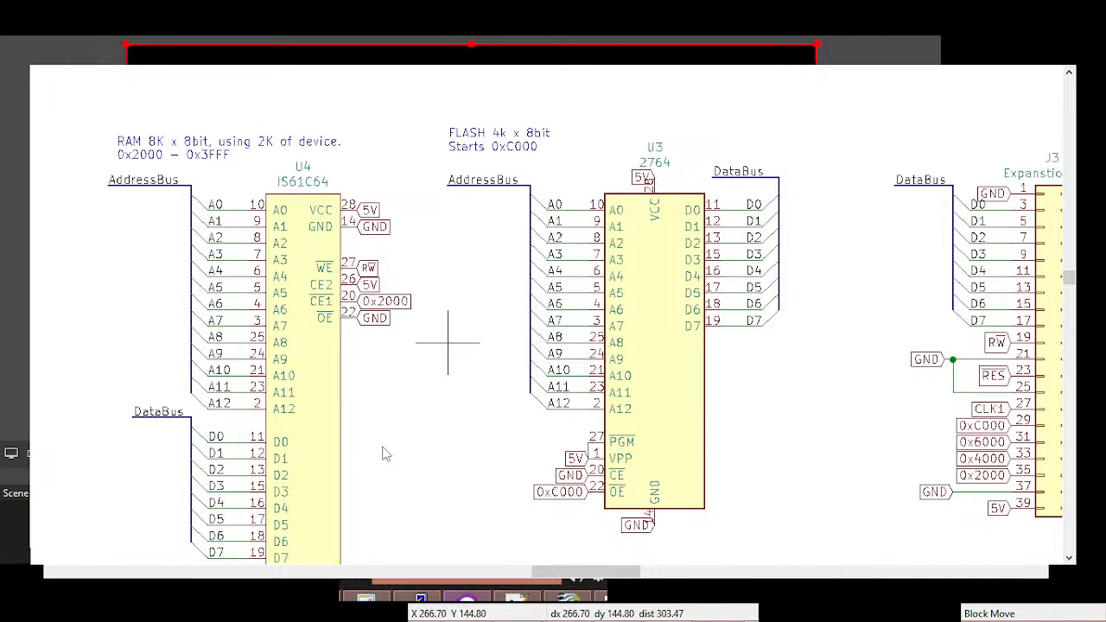
Delete the expansion port's 0x6000, 0x4000, RES and CLK1 labels and its J4 IRQ enable jumper
middle_drag(383, 447, 378, 410)
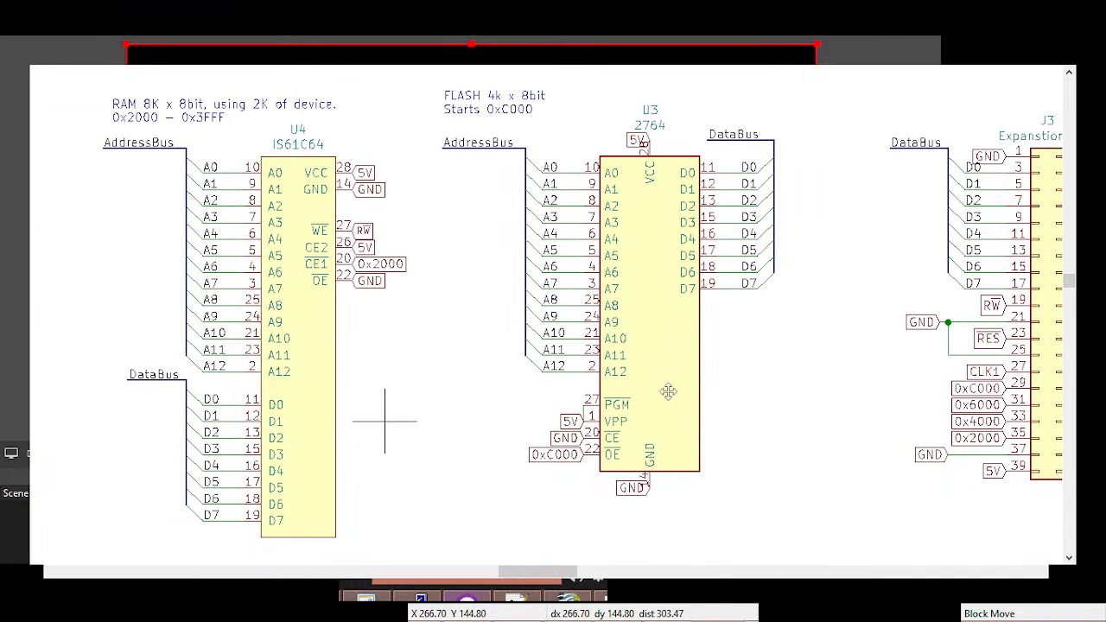
middle_drag(1012, 362, 667, 393)
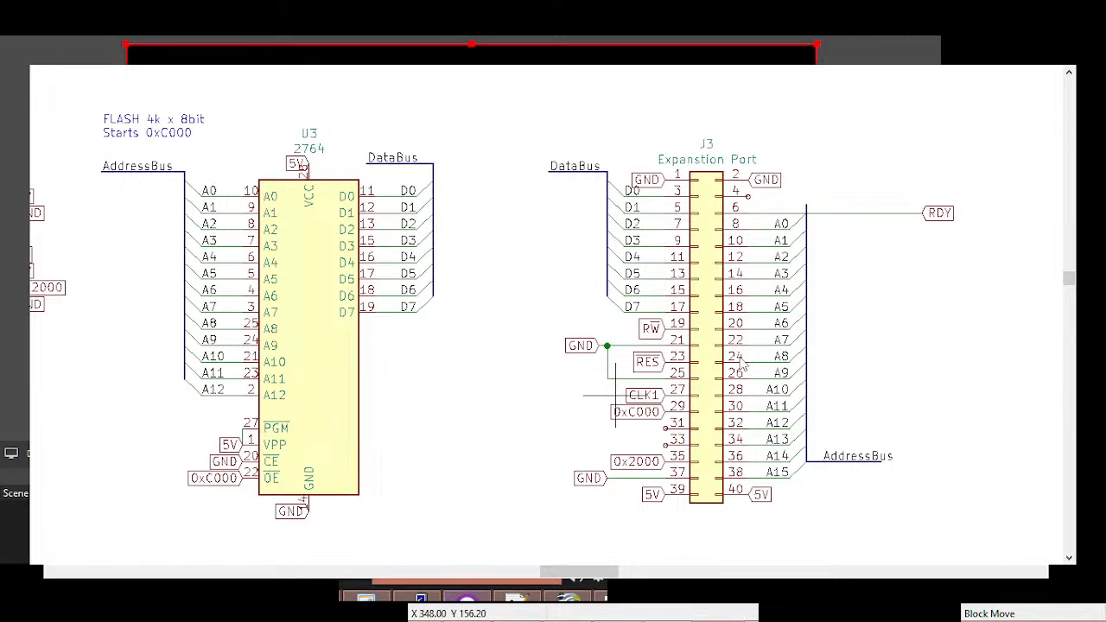
middle_drag(629, 392, 800, 406)
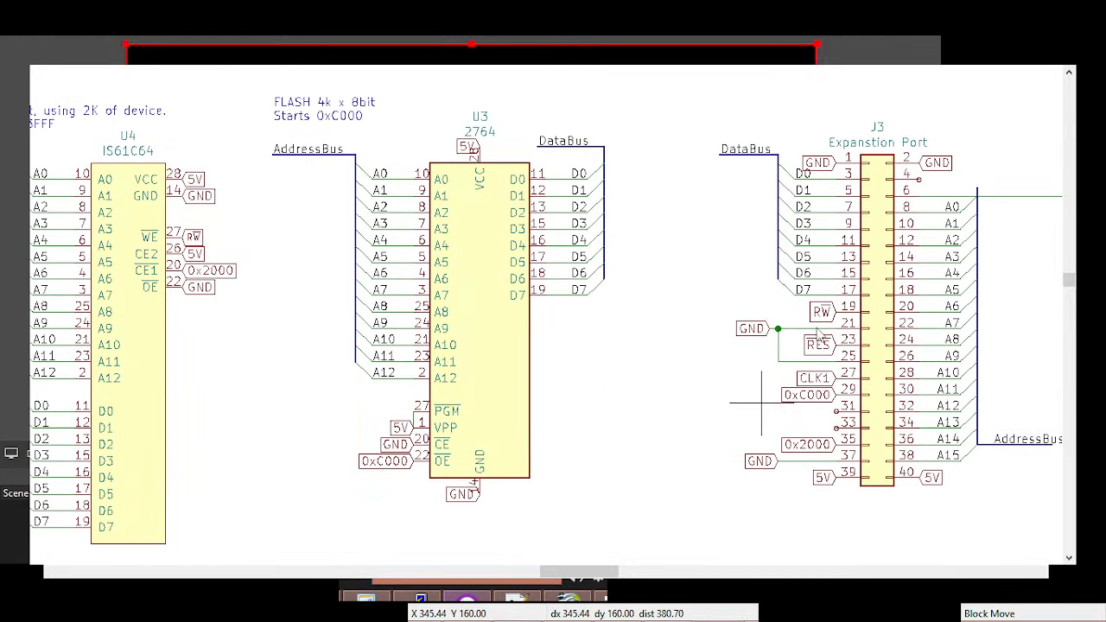
key(Delete)
key(Delete)
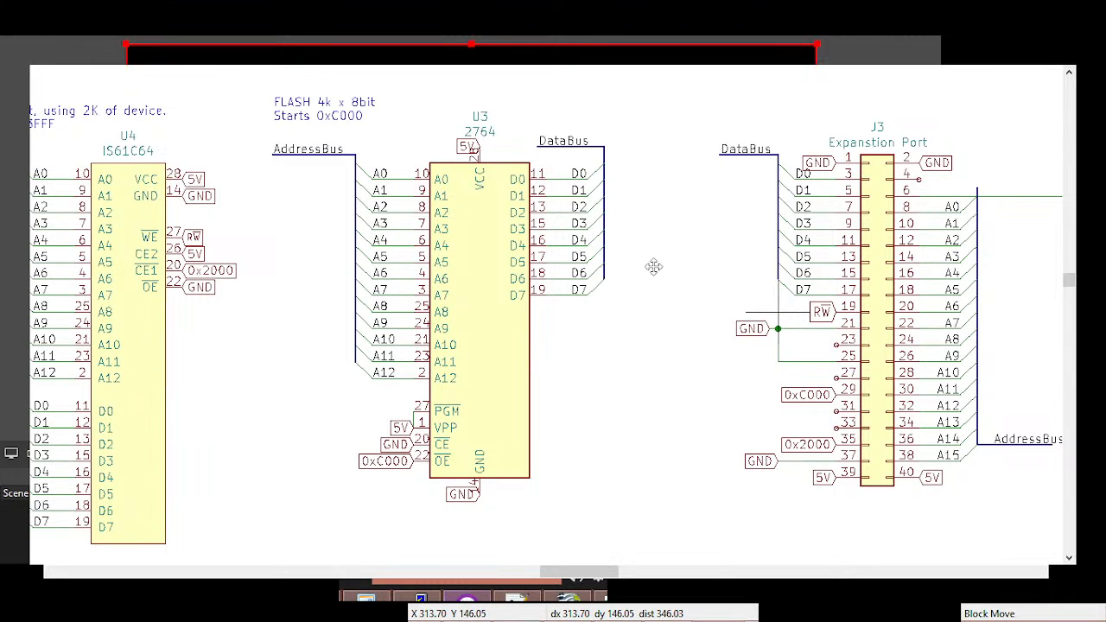
Renumber the chips so the IS61C64 RAM is U3 and the 2764 flash is U2
middle_drag(777, 362, 760, 424)
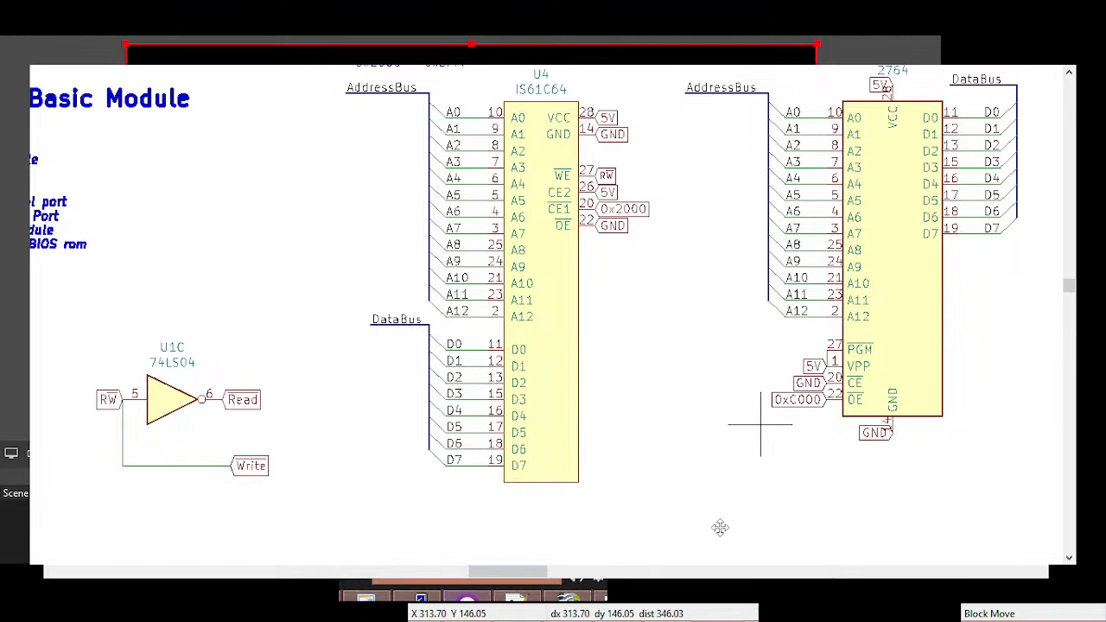
middle_drag(720, 528, 702, 540)
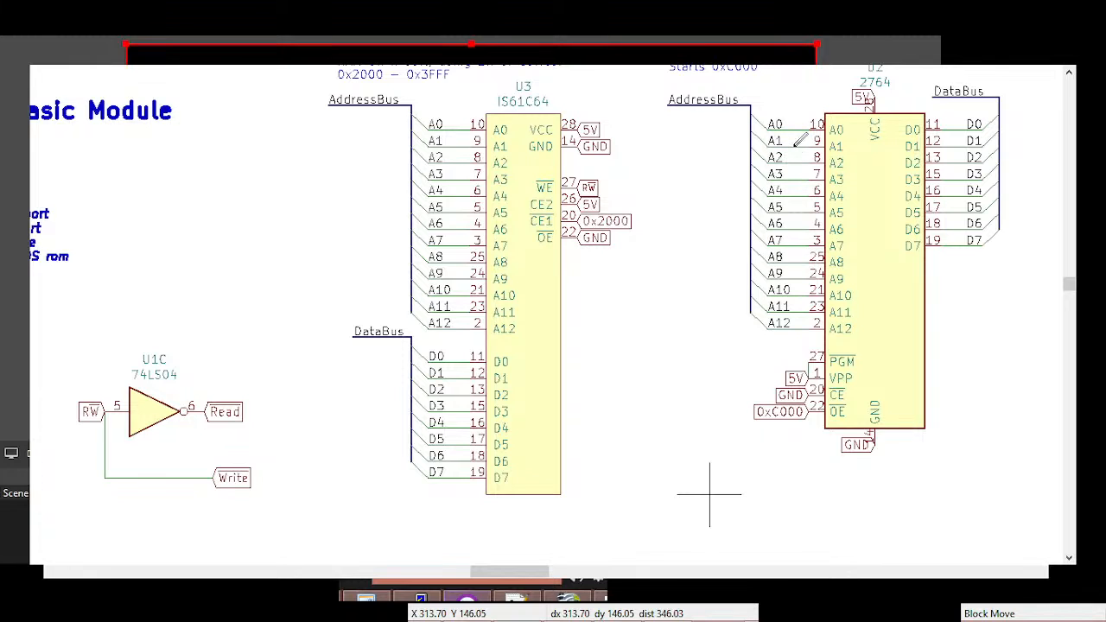
Reduce the power circuit to three 100n decoupling capacitors and delete its switch, ferrite bead and 5V input connector
middle_drag(530, 513, 439, 113)
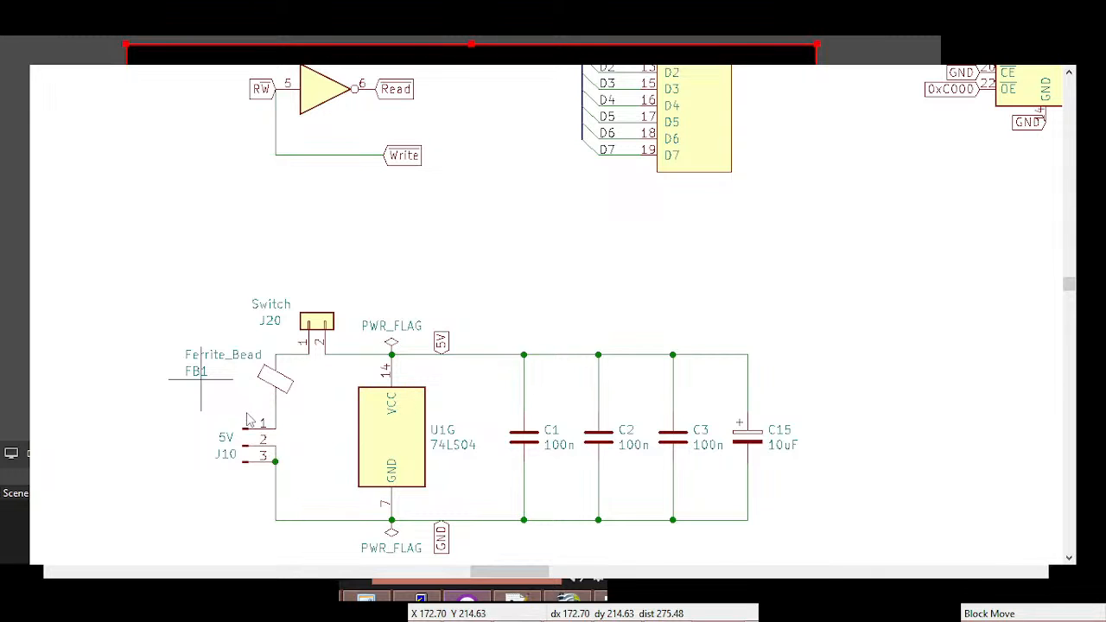
drag(259, 271, 325, 527)
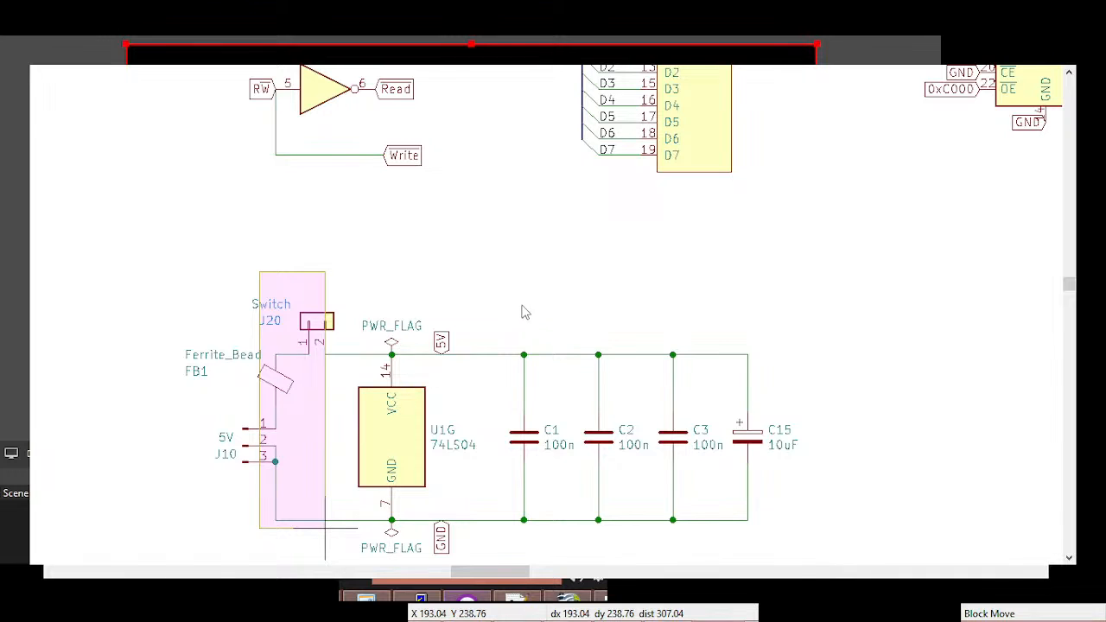
scroll(524, 390, down, 1)
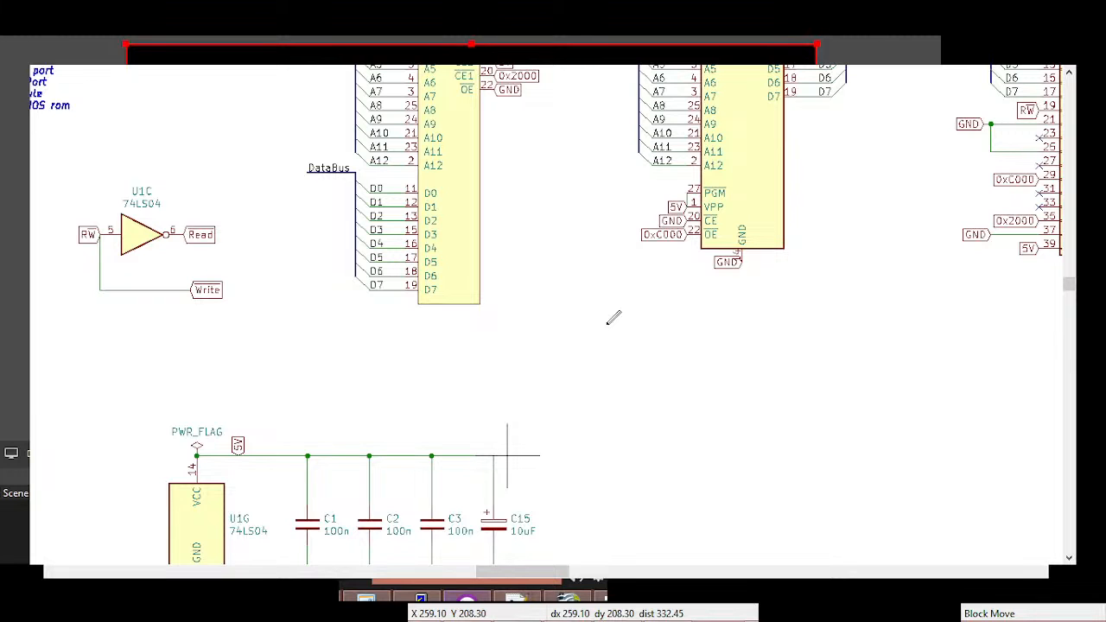
Place two 74LS573 latches below the expansion port and wire their Q outputs to AddressBus as A0 to A15
click(773, 358)
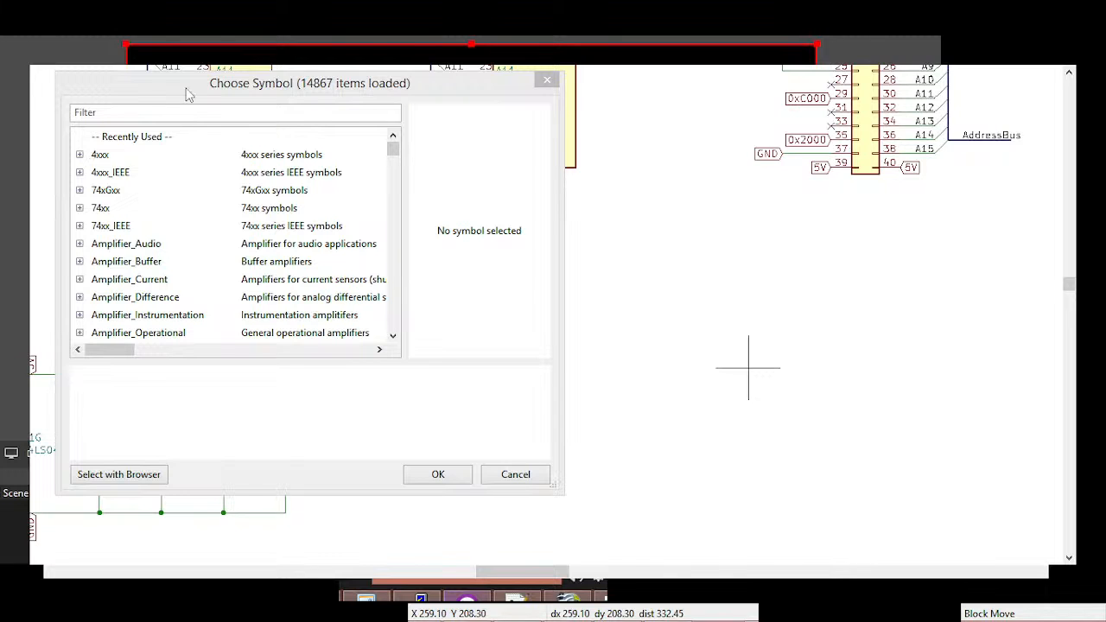
click(204, 113)
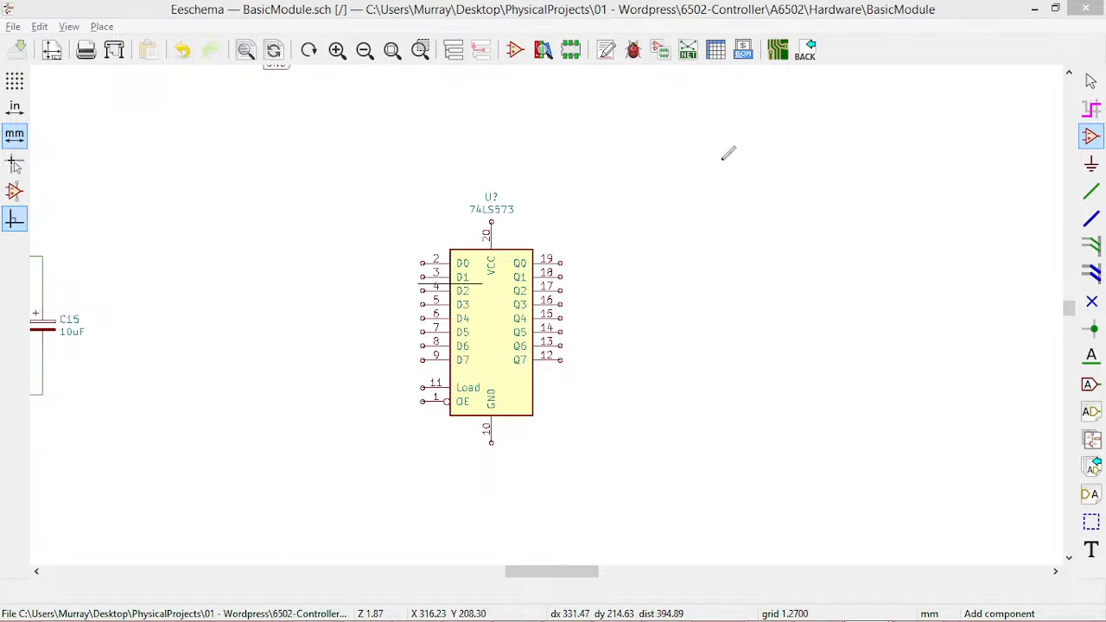
click(145, 137)
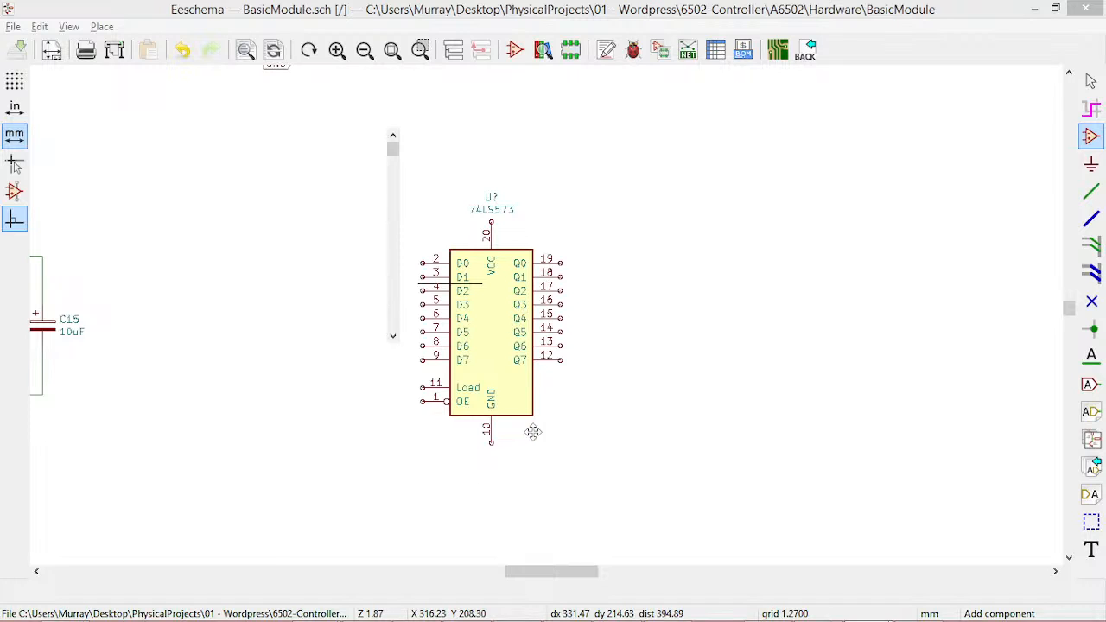
scroll(792, 474, down, 4)
scroll(852, 366, up, 4)
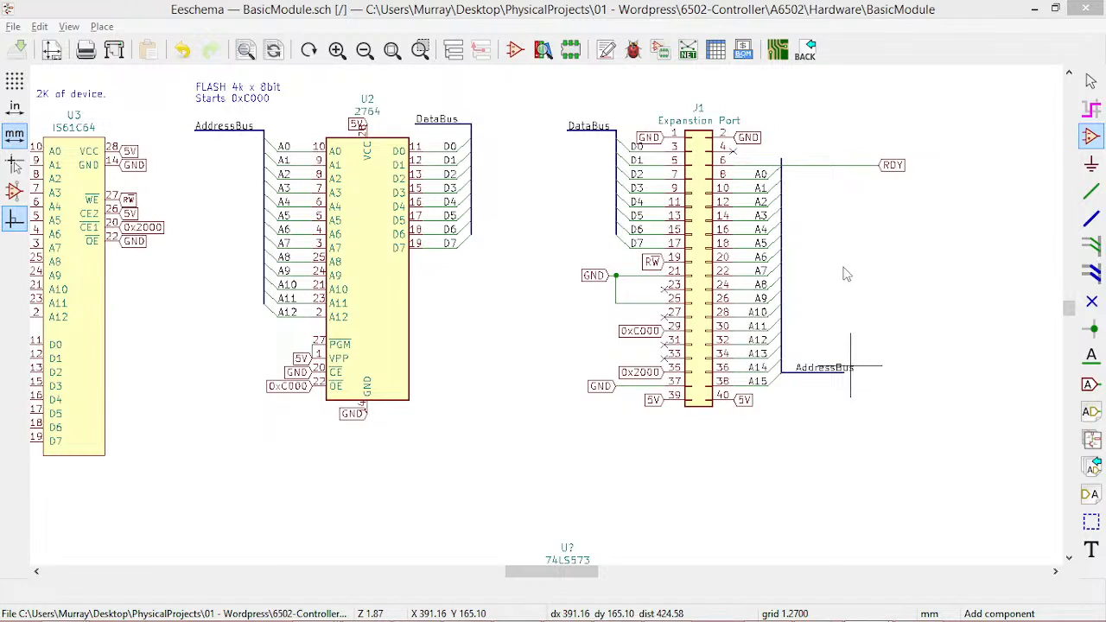
scroll(850, 318, down, 5)
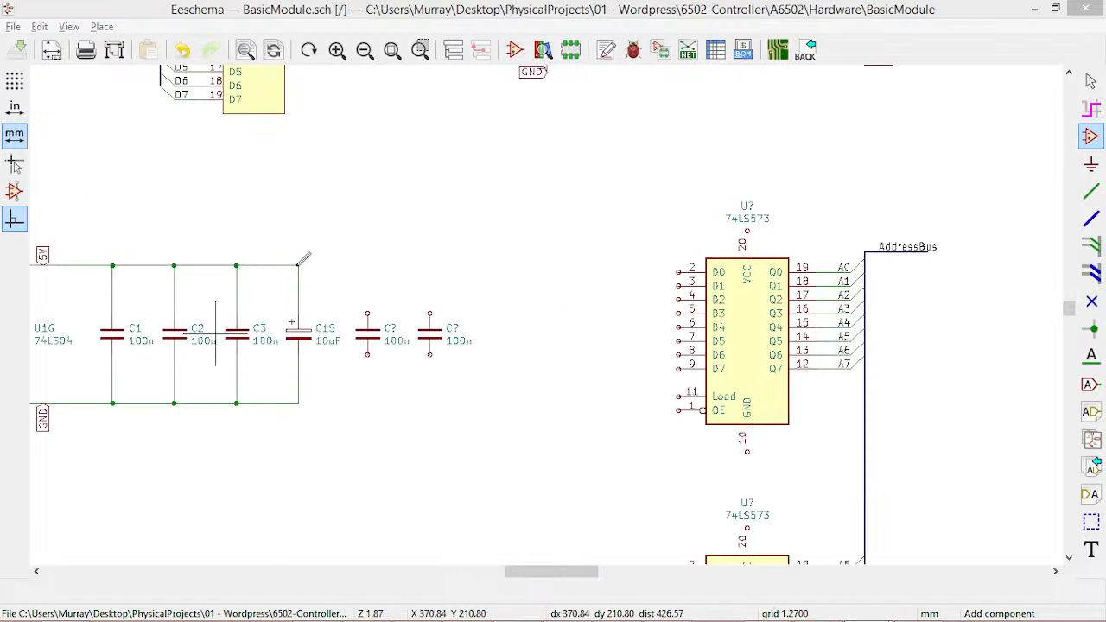
Add three 100n capacitors beside C15 and connect them between the 5V and GND rails
key(Insert)
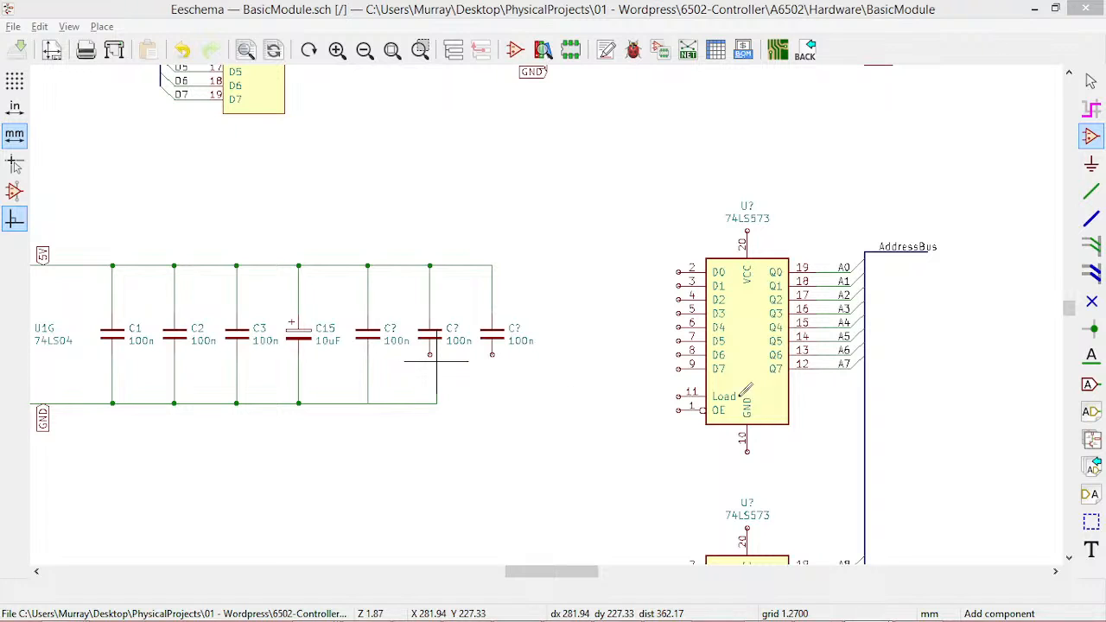
middle_drag(776, 420, 598, 313)
middle_drag(629, 439, 614, 272)
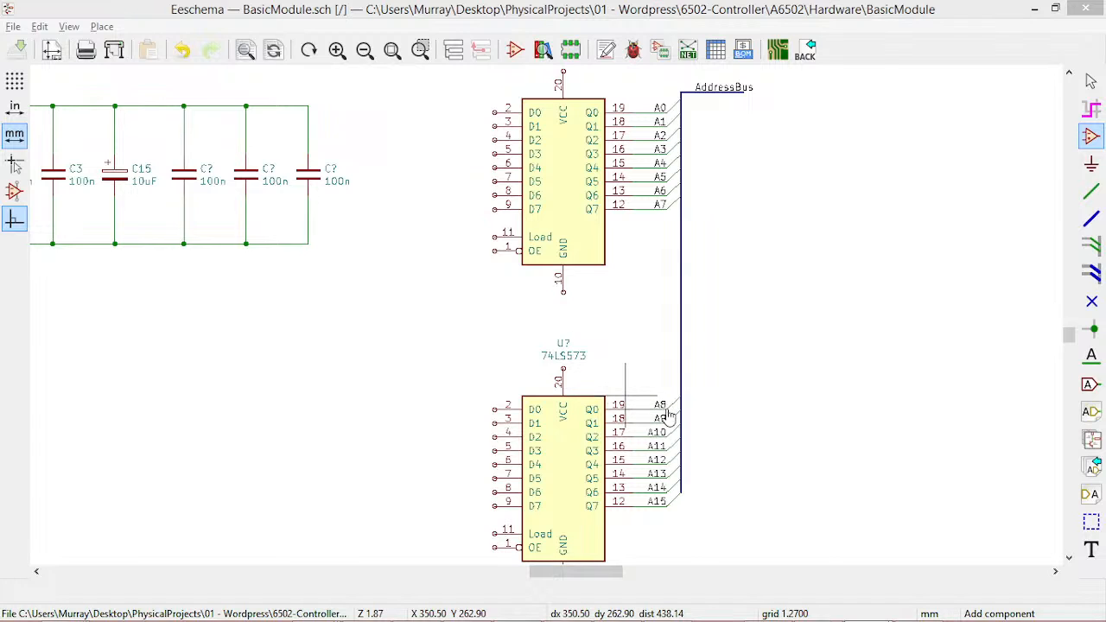
Rename the expansion port's buses AddressBus_1 and DataBus_1, and wire the latches' D inputs to AddressBus_1 as A0 to A15
key(Home)
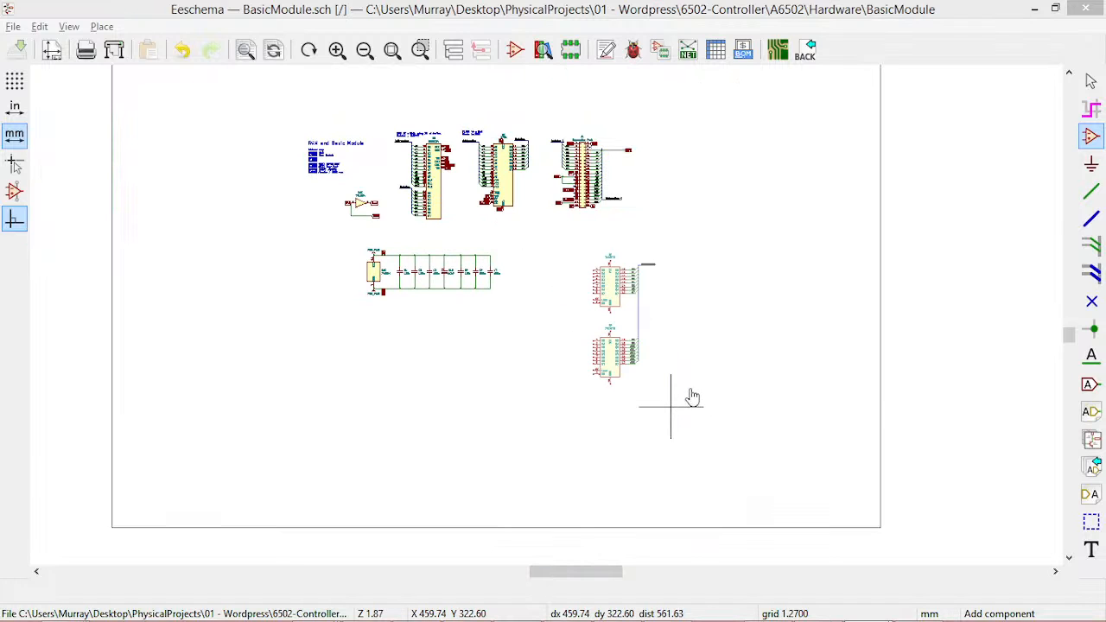
click(691, 384)
middle_drag(441, 292, 465, 352)
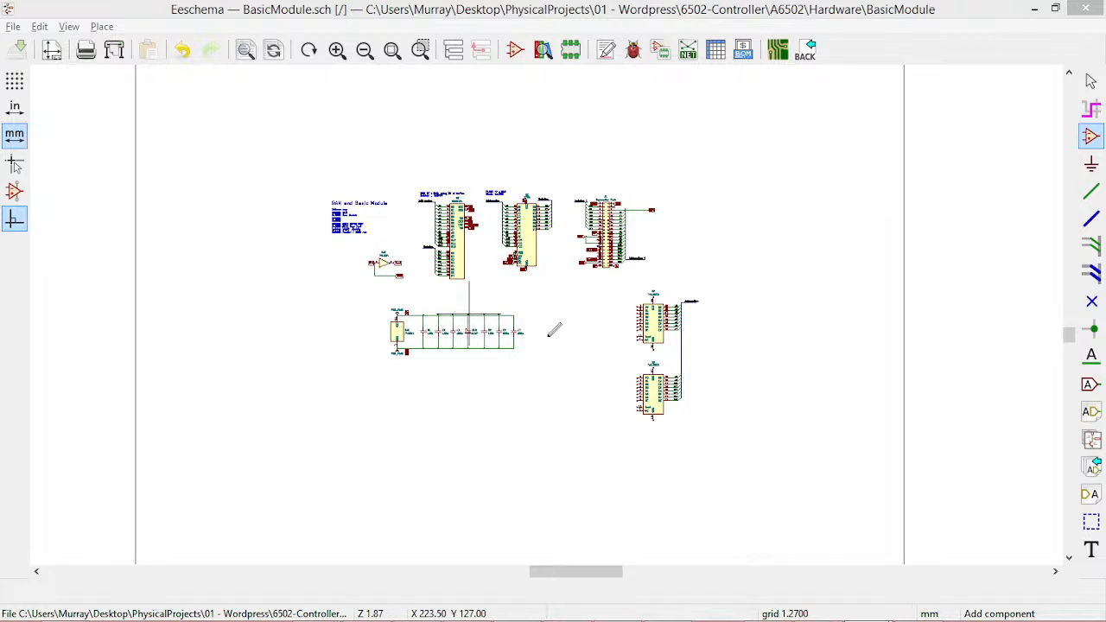
scroll(553, 312, up, 3)
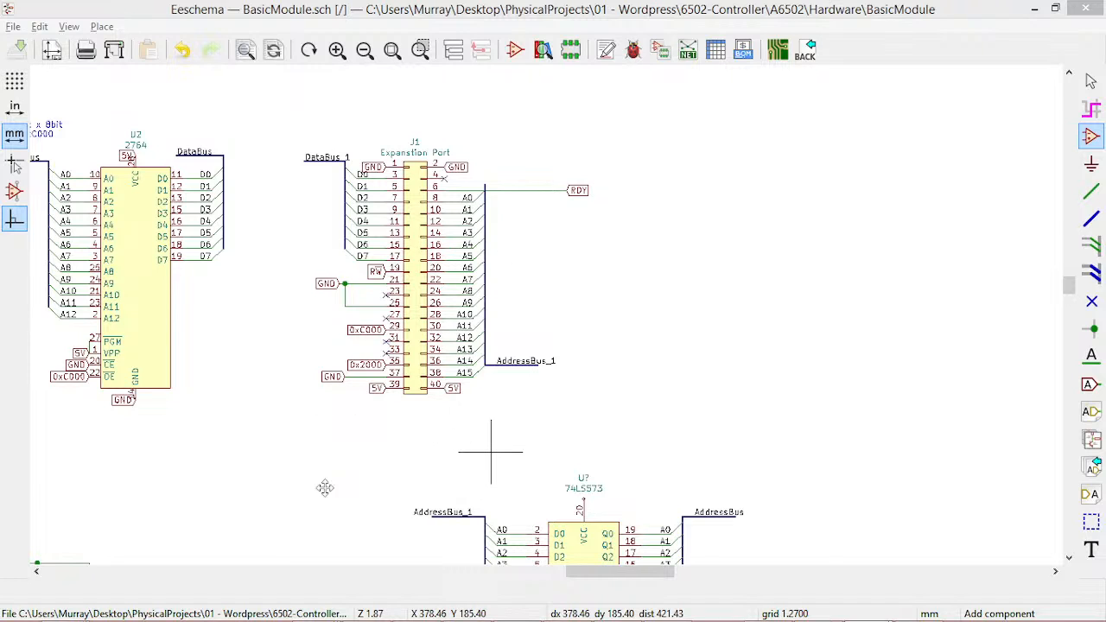
Connect VCC and Load of both 74LS573 latches to 5V, and tie their OE and GND pins to GND
scroll(358, 432, down, 3)
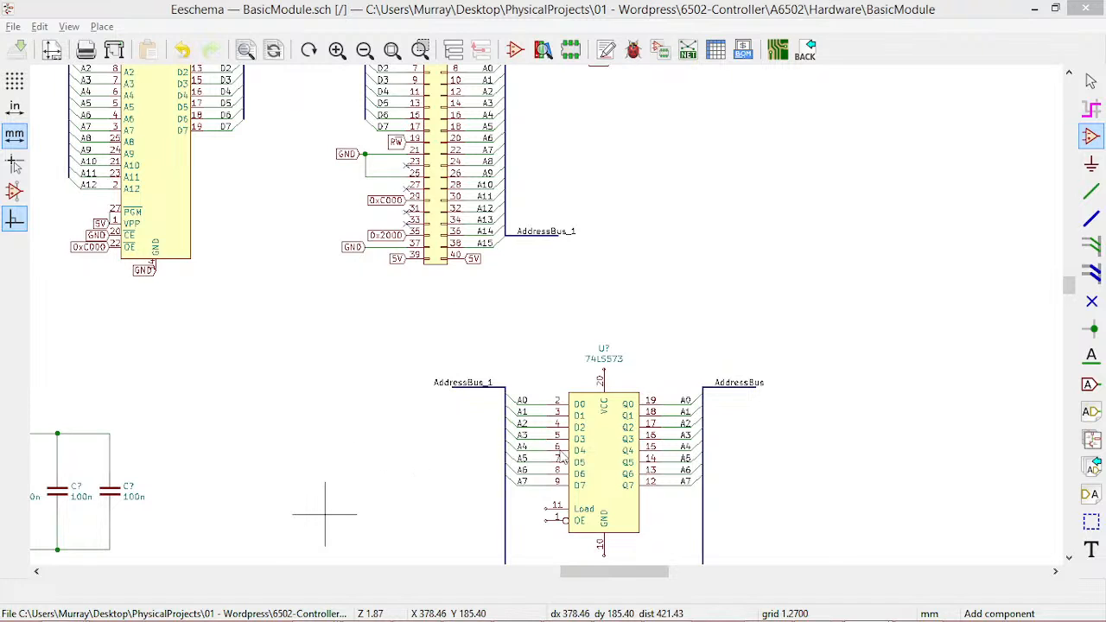
scroll(568, 471, down, 2)
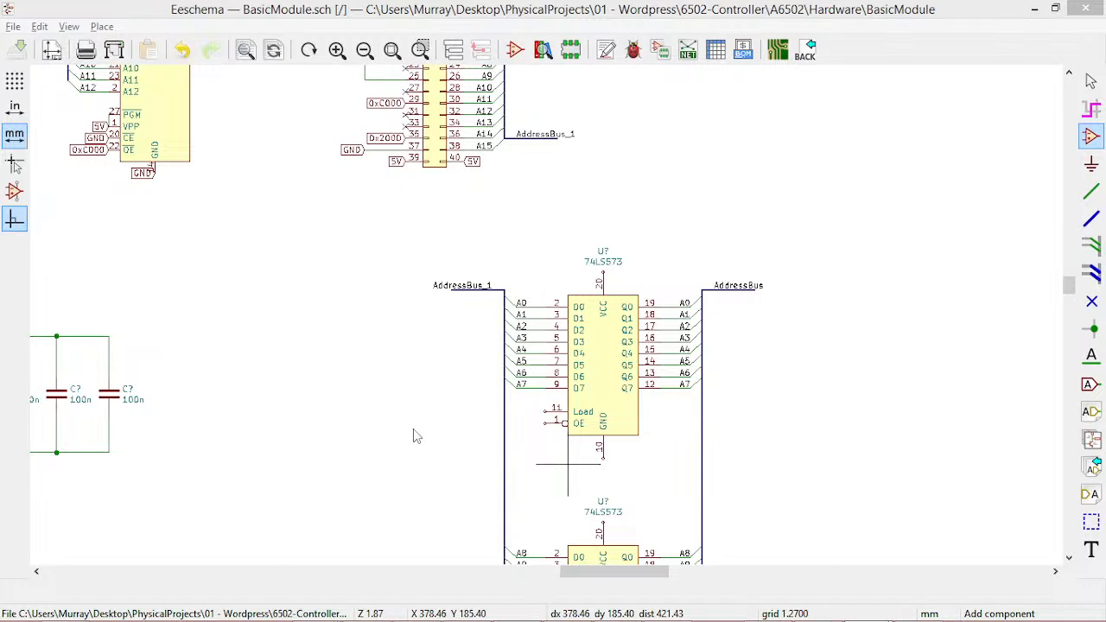
middle_drag(388, 244, 345, 232)
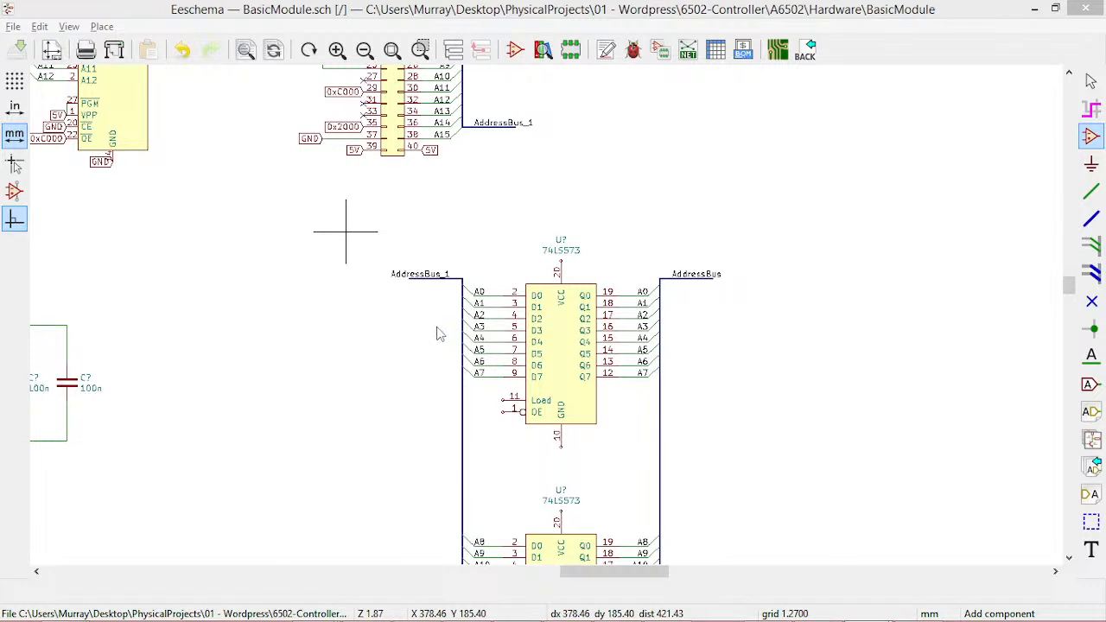
scroll(476, 324, up, 2)
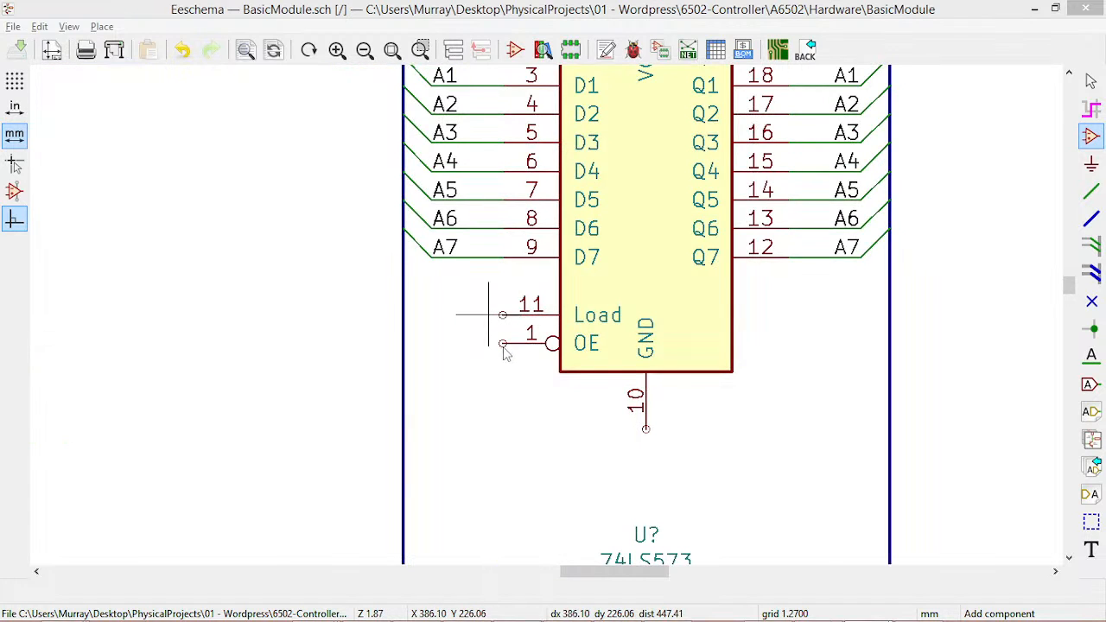
click(459, 435)
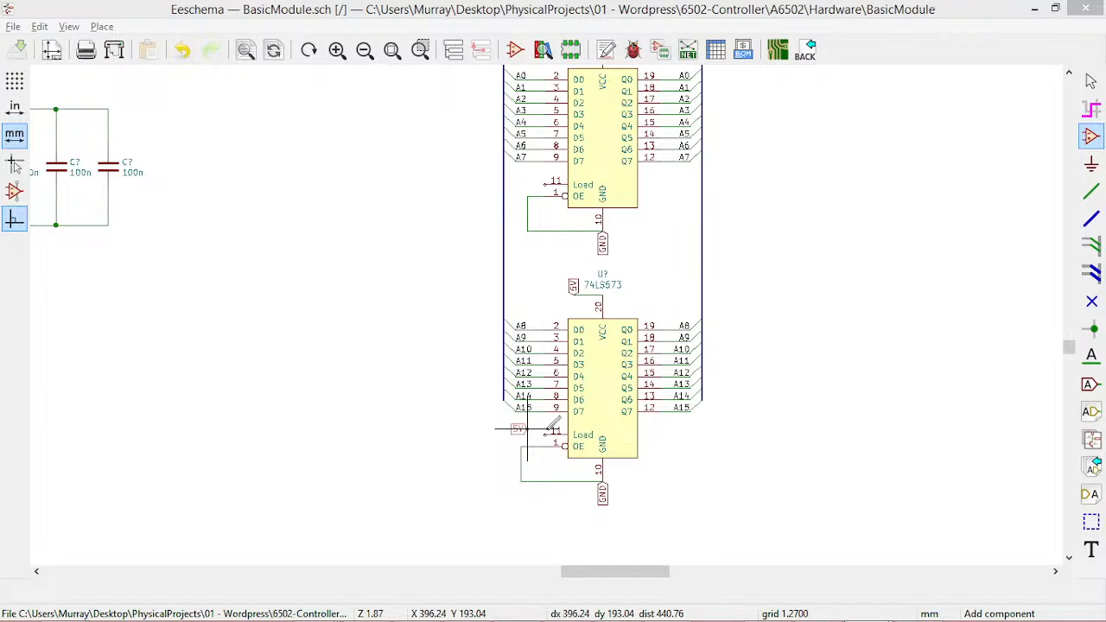
click(524, 430)
middle_drag(703, 430, 597, 183)
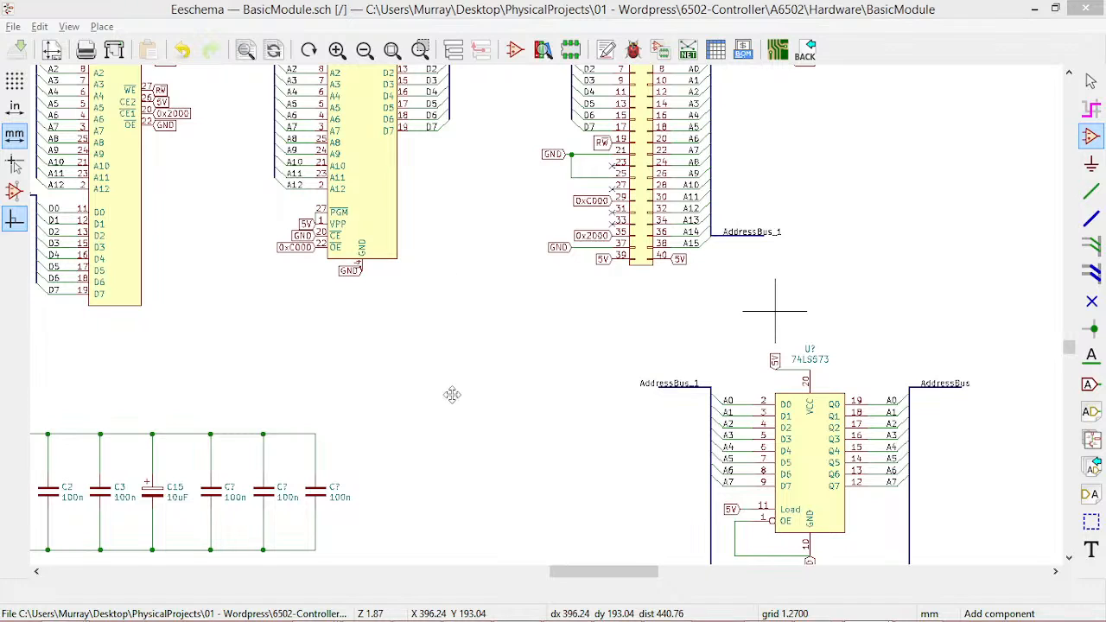
Number the upper 74LS573 latch U4 and the lower one U5
middle_drag(452, 395, 445, 228)
middle_drag(455, 458, 343, 397)
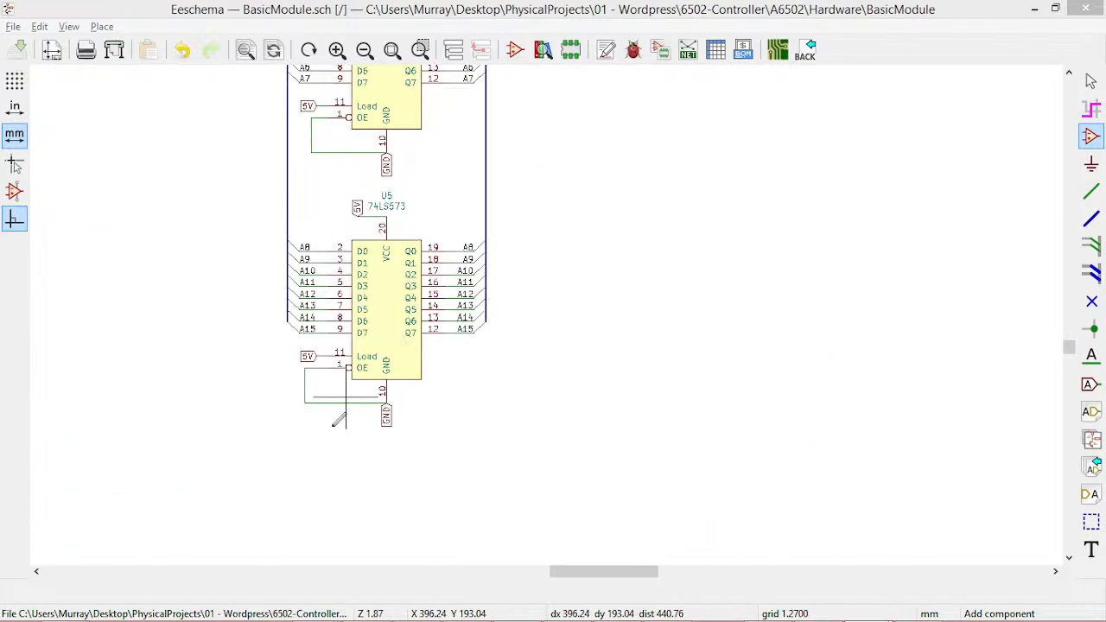
middle_drag(578, 252, 401, 419)
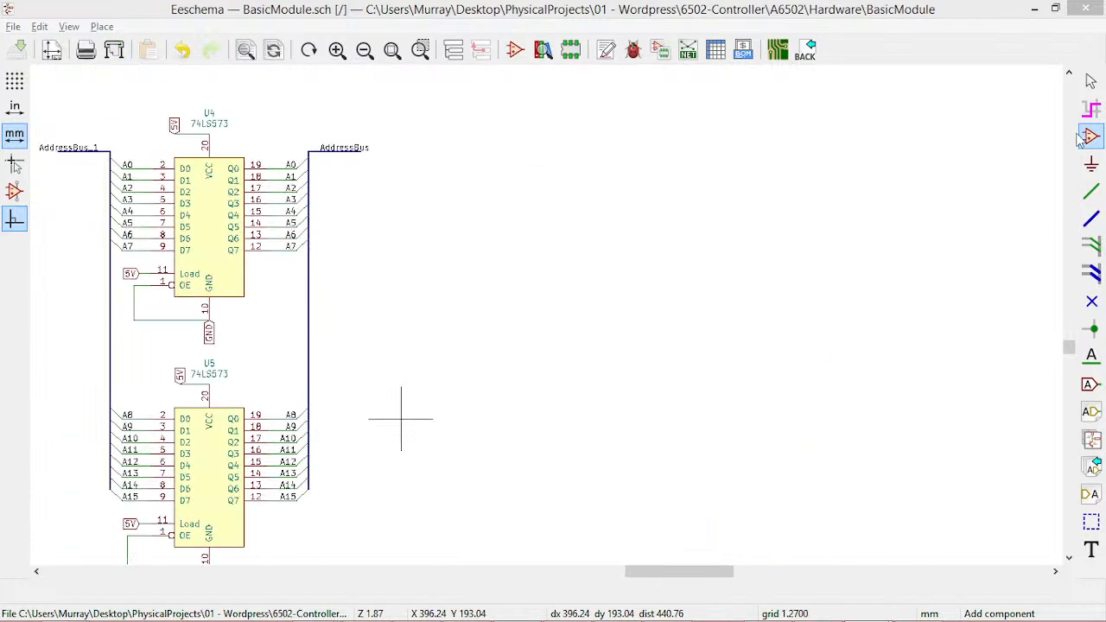
Add a 74LS245 as U6 between DataBus_1 and DataBus, with Read on A->B, 5V on VCC, and CE and GND grounded
double_click(283, 140)
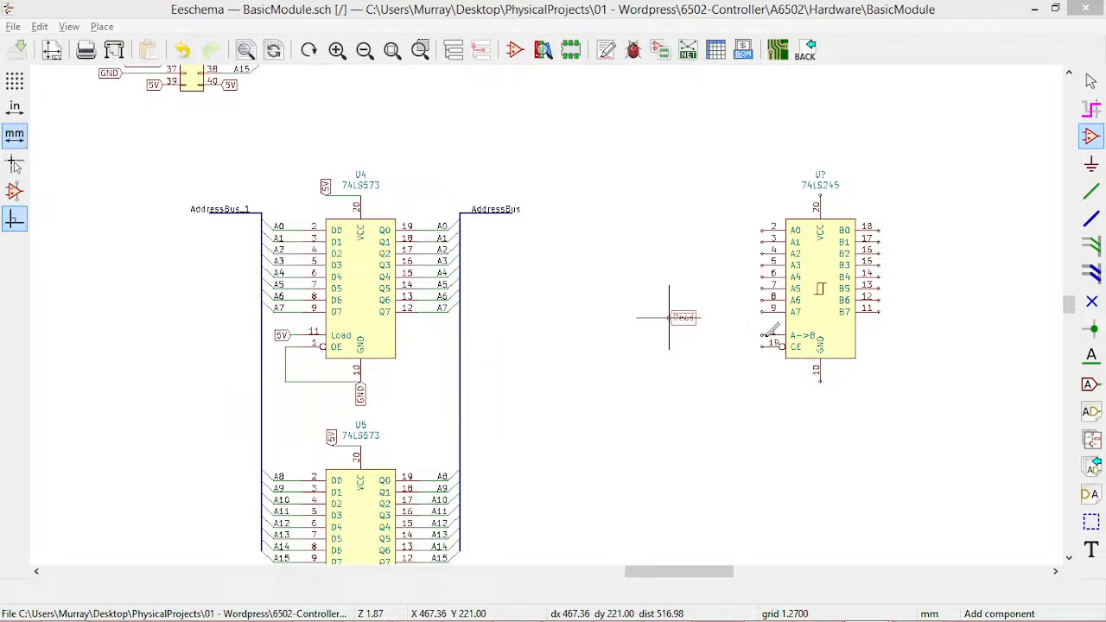
click(764, 337)
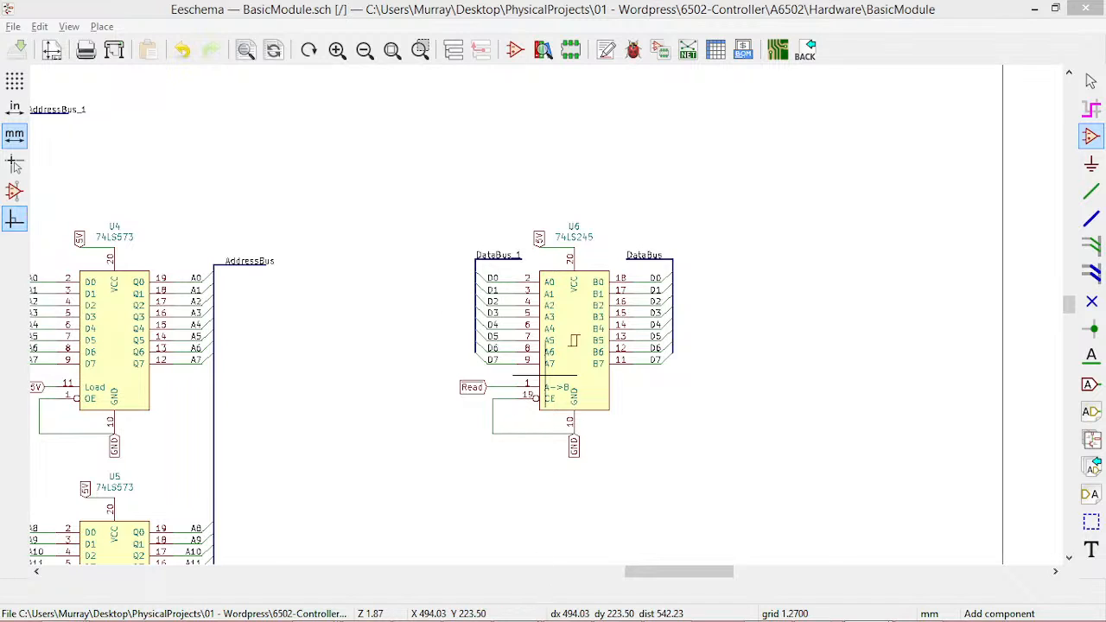
mouse_move(663, 615)
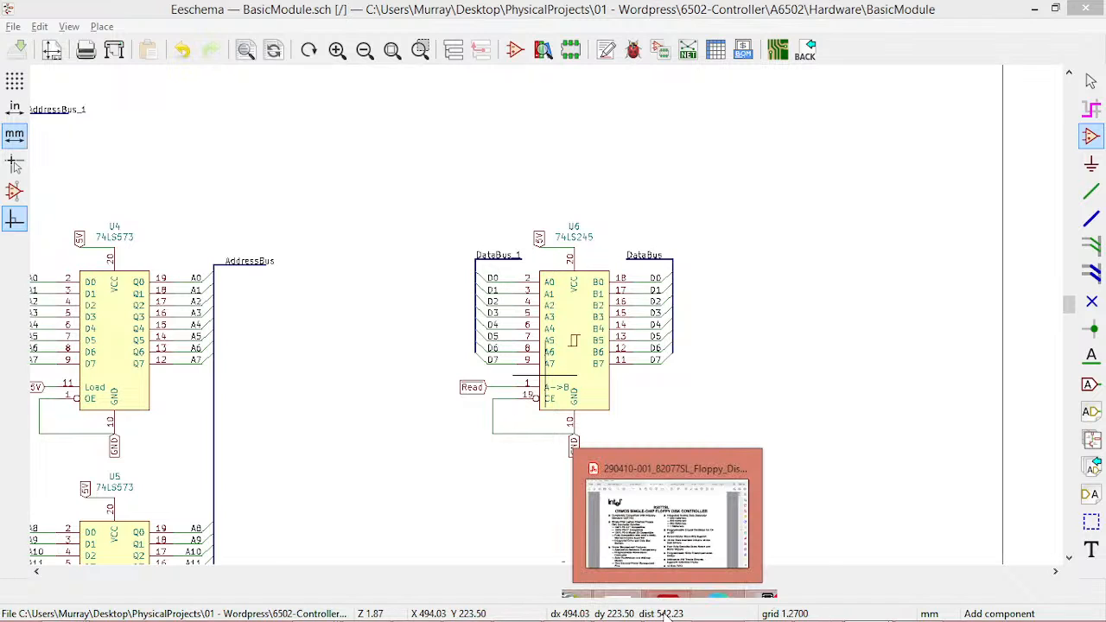
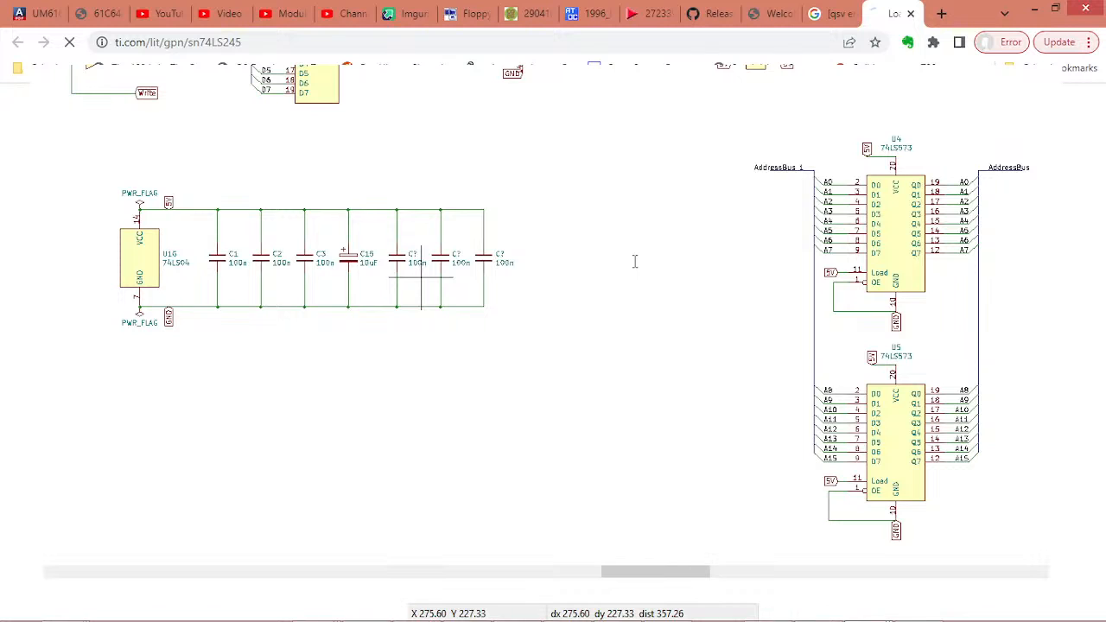
Number the three unannotated 100n capacitors in the decoupling row C4, C5 and C6
scroll(726, 263, up, 3)
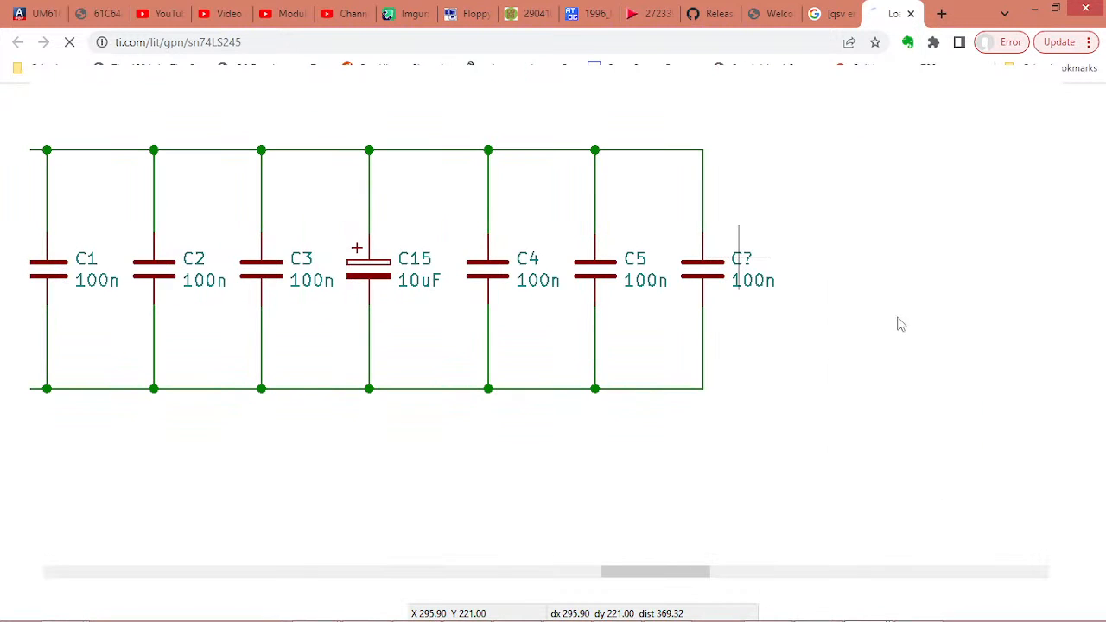
scroll(794, 378, down, 3)
scroll(803, 388, up, 3)
middle_drag(806, 434, 667, 324)
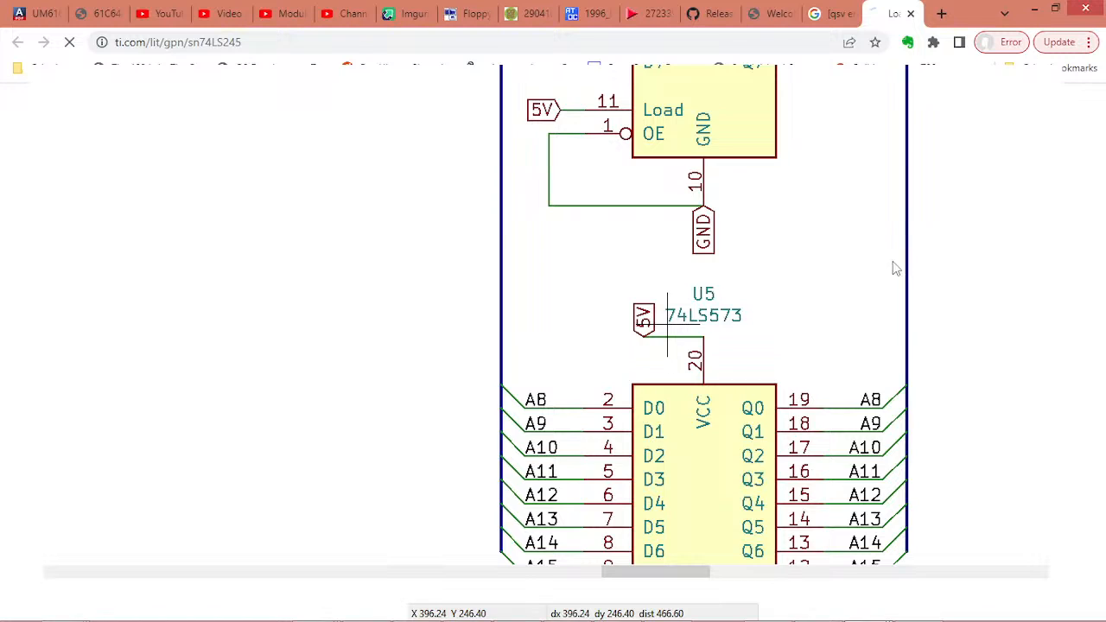
scroll(895, 269, down, 3)
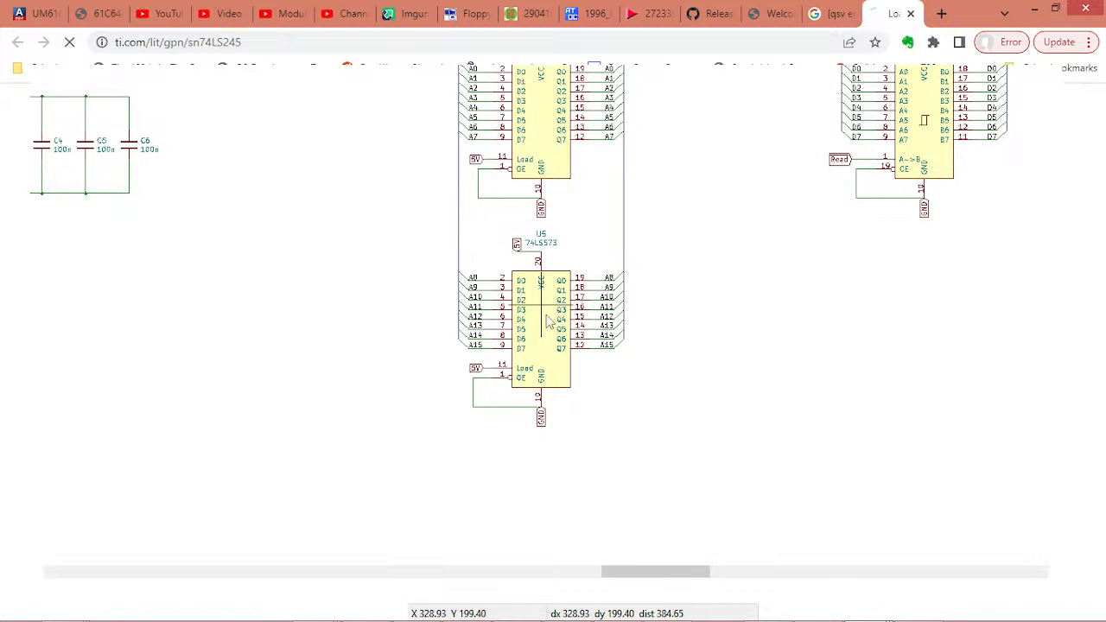
Connect the WE pin of the IS61C64 RAM U3 to the Write label and save the schematic
middle_drag(560, 273, 788, 508)
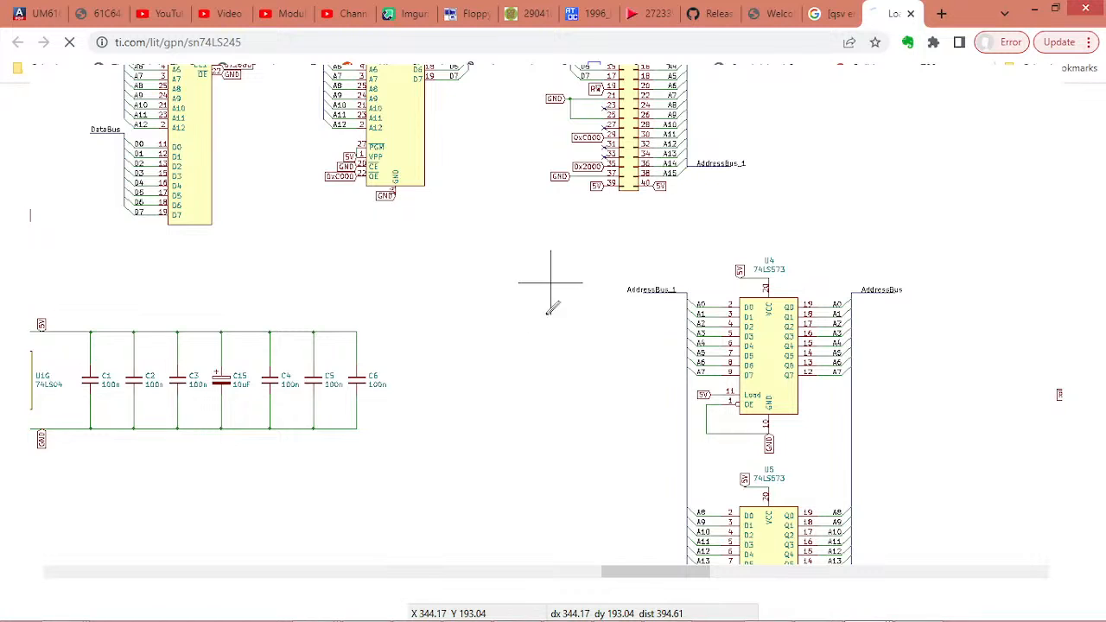
middle_drag(158, 198, 474, 354)
scroll(473, 354, up, 1)
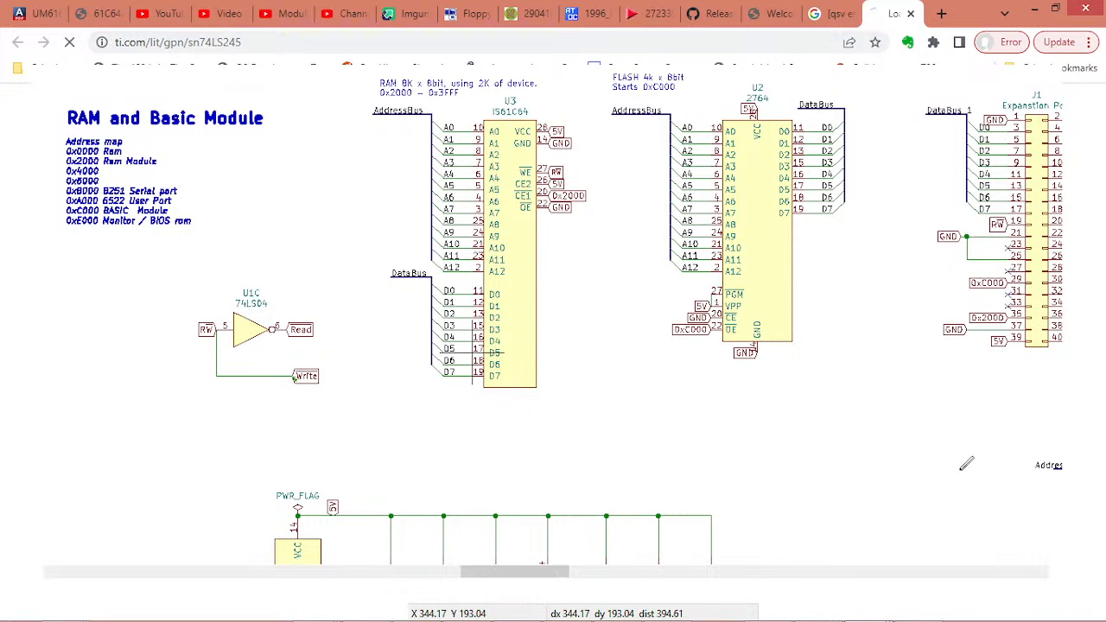
scroll(891, 547, up, 2)
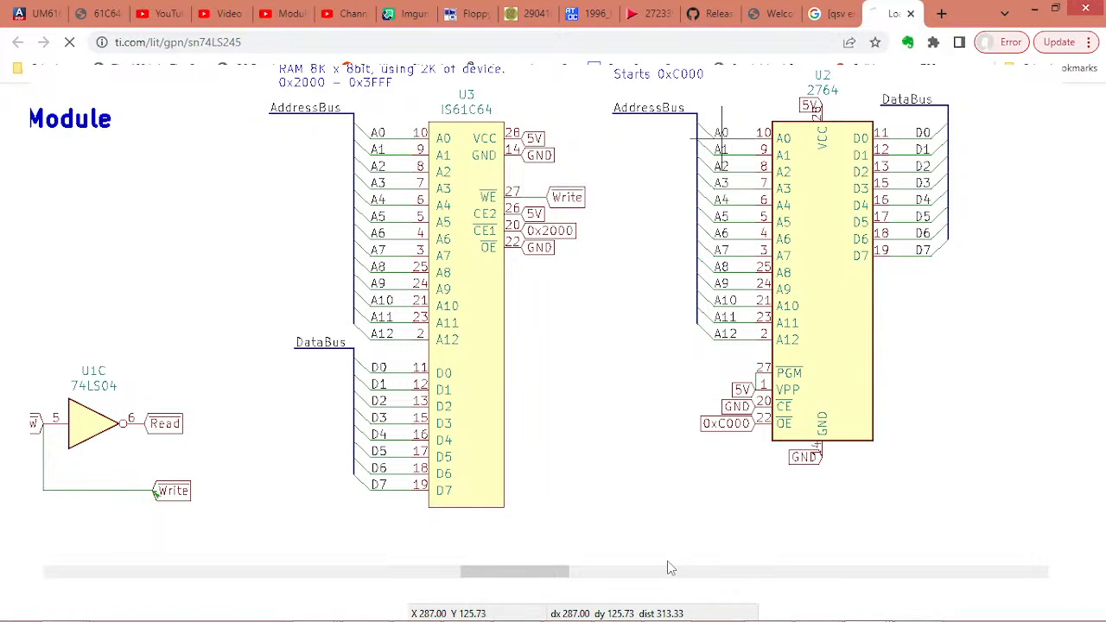
key(ctrl+s)
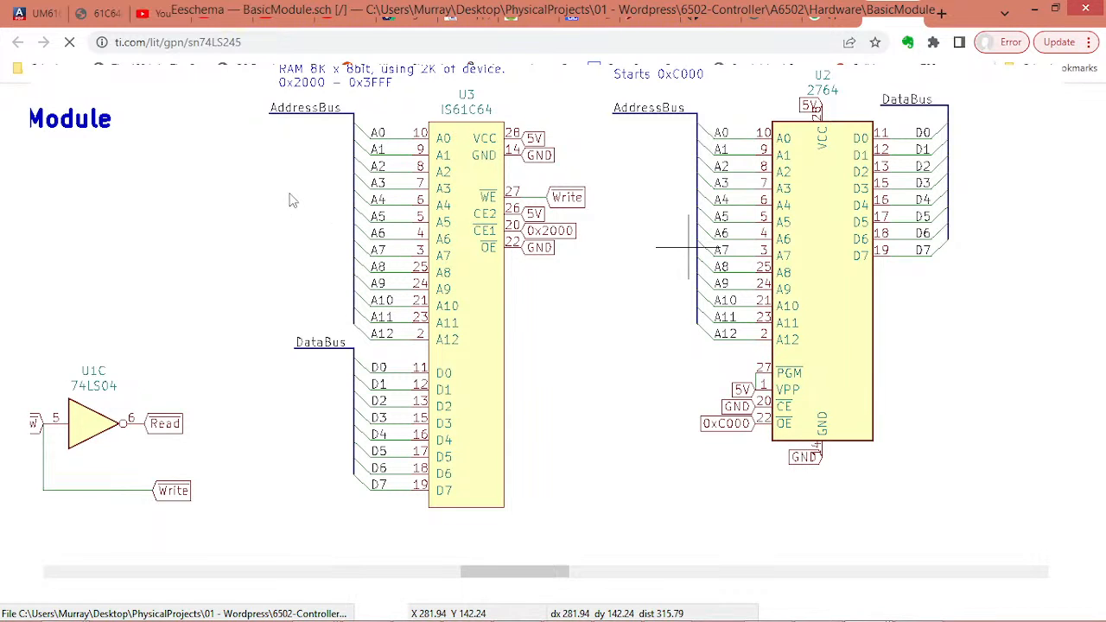
Switch to the PCB layout and try different rotations of the expansion port connector J1 beside the U2 socket
key(alt+Tab)
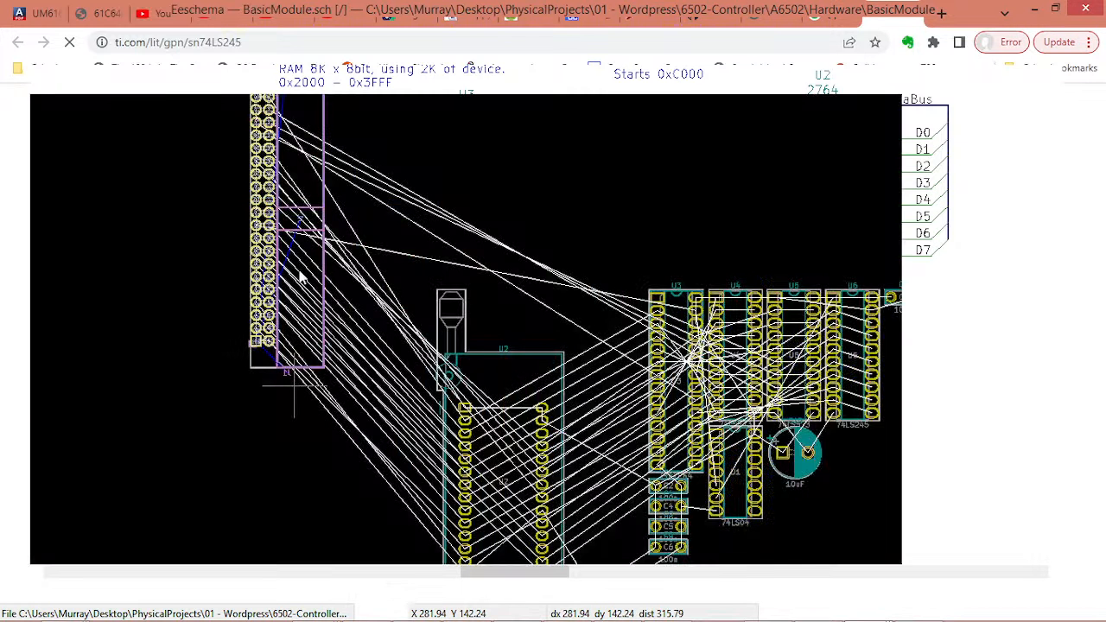
scroll(308, 298, up, 1)
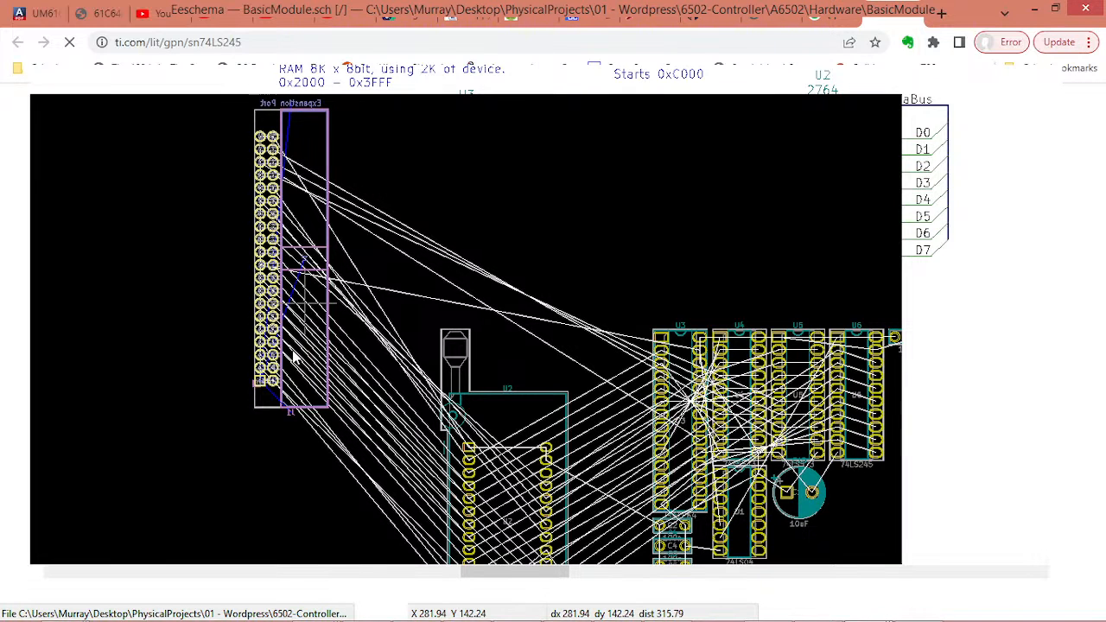
scroll(466, 337, up, 2)
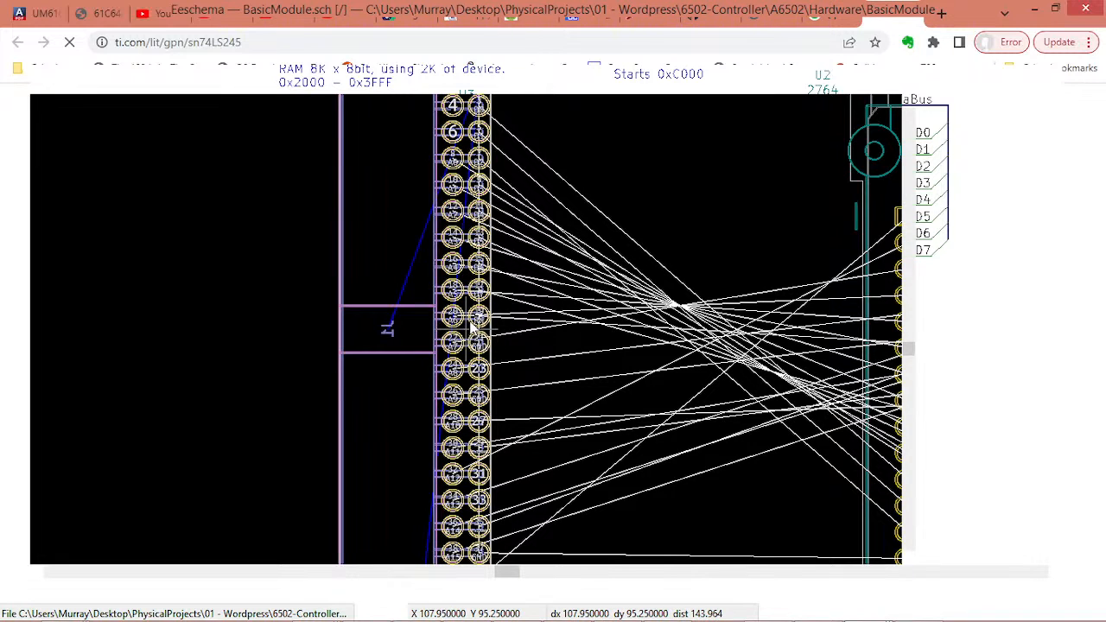
key(r)
key(r)
scroll(484, 318, down, 1)
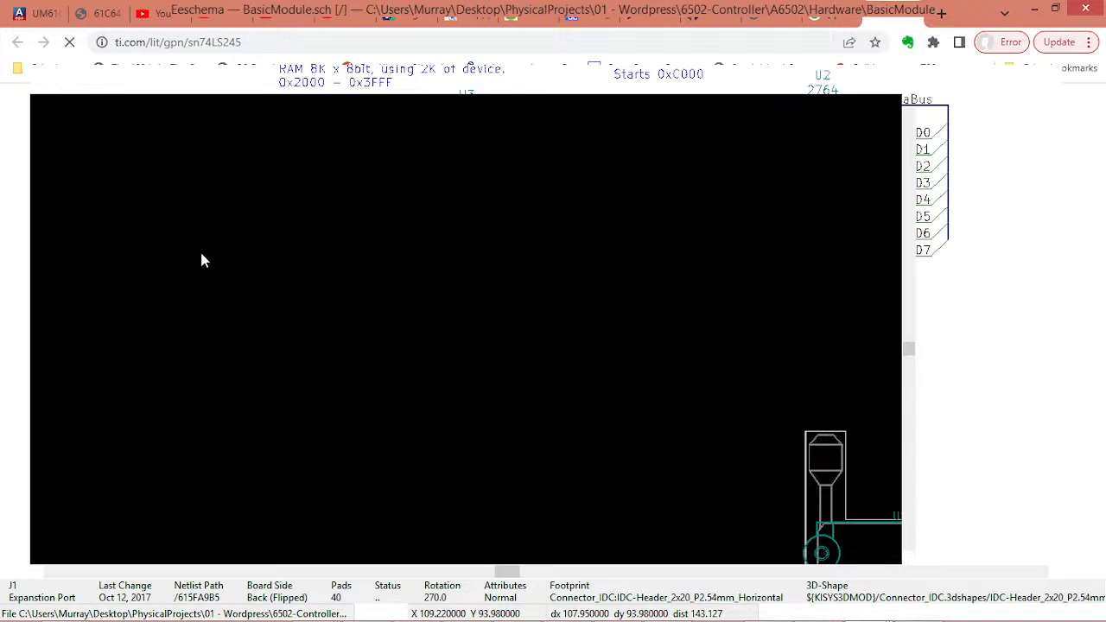
key(r)
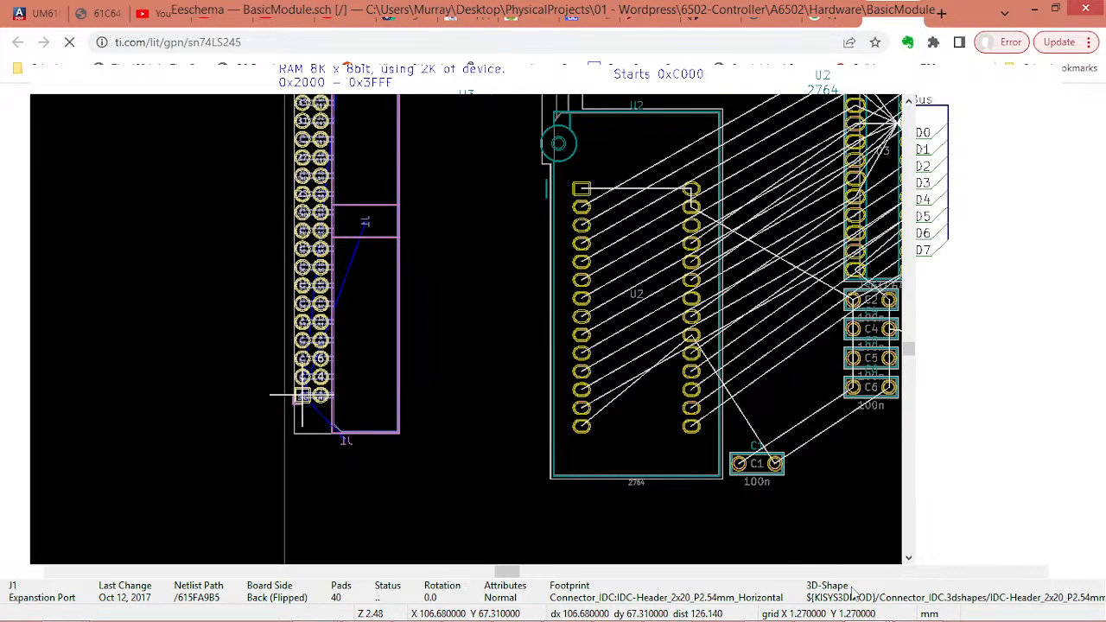
key(Escape)
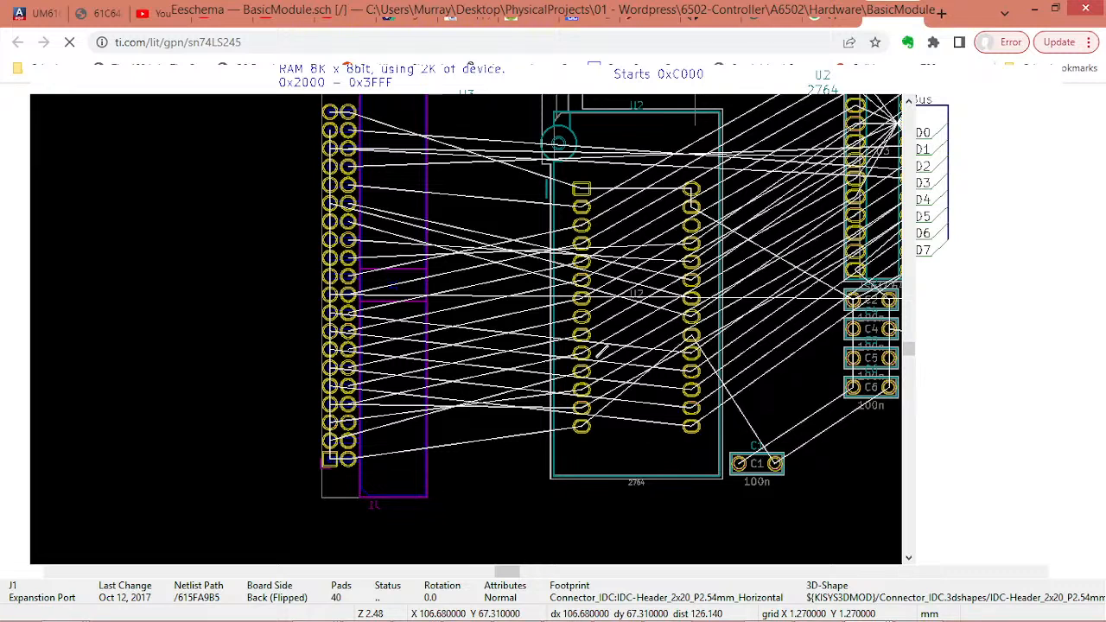
Give J1 the footprint IDC-Header_2x20_P2.54mm_Vertical and place it at the layout's left end with pin 1 uppermost
key(e)
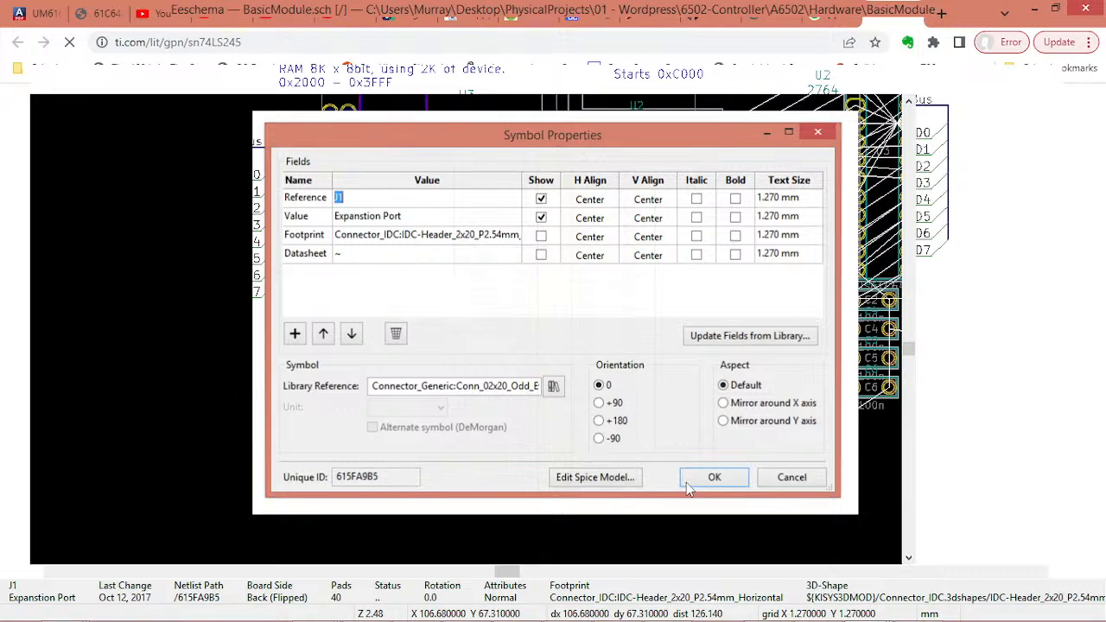
key(Escape)
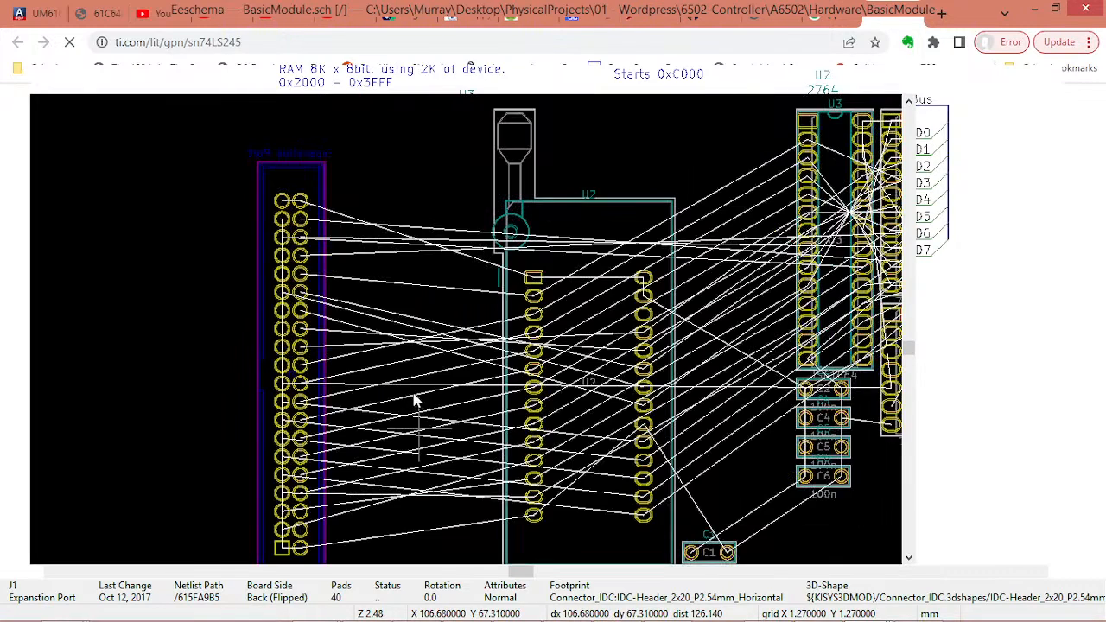
middle_drag(667, 412, 479, 364)
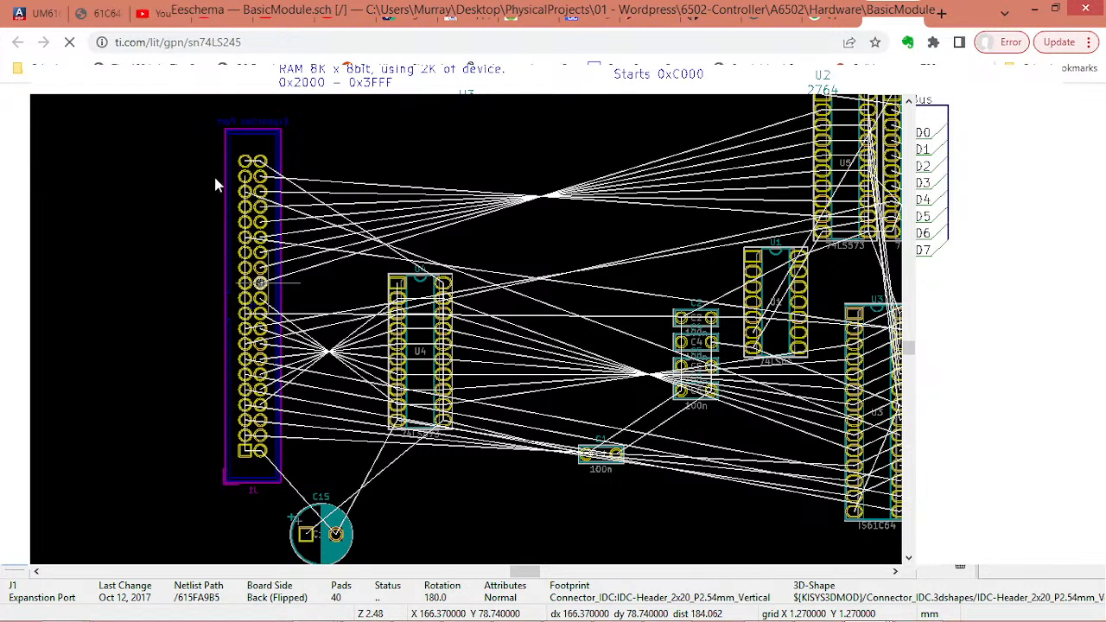
key(m)
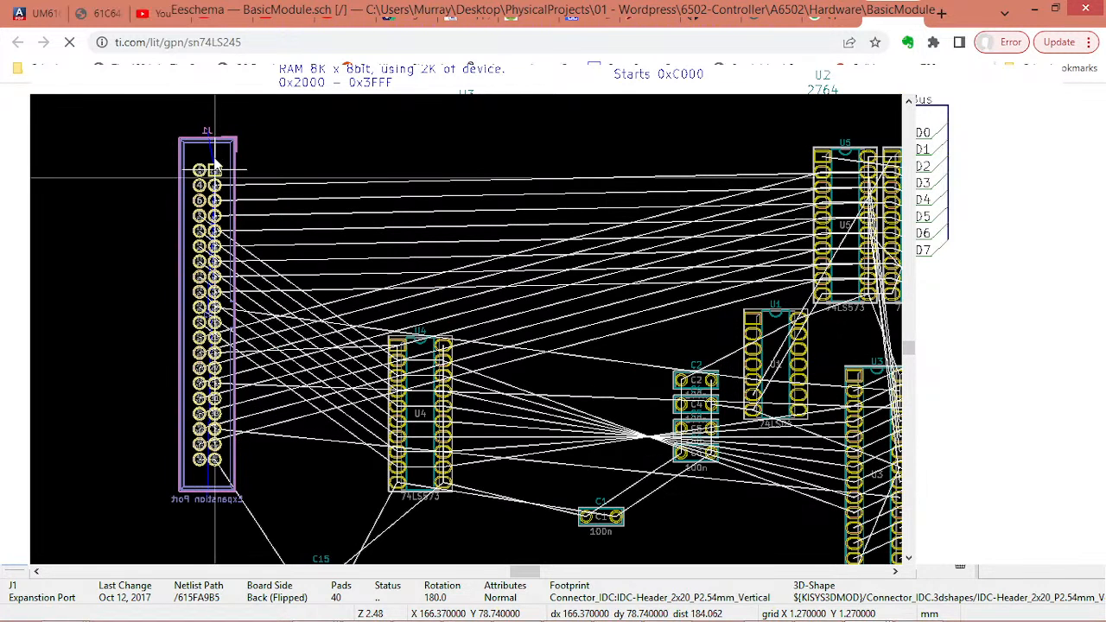
click(214, 163)
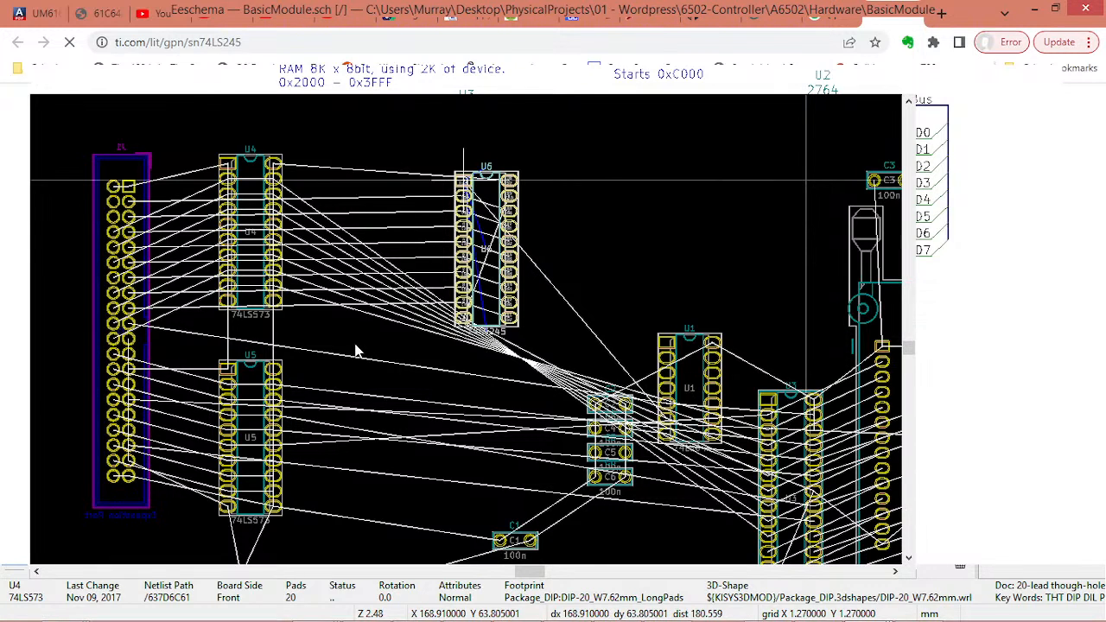
Arrange the ICs in columns beside J1: U4 over U5, U6 over U1, and U3 and U2 both rotated 180°
click(695, 379)
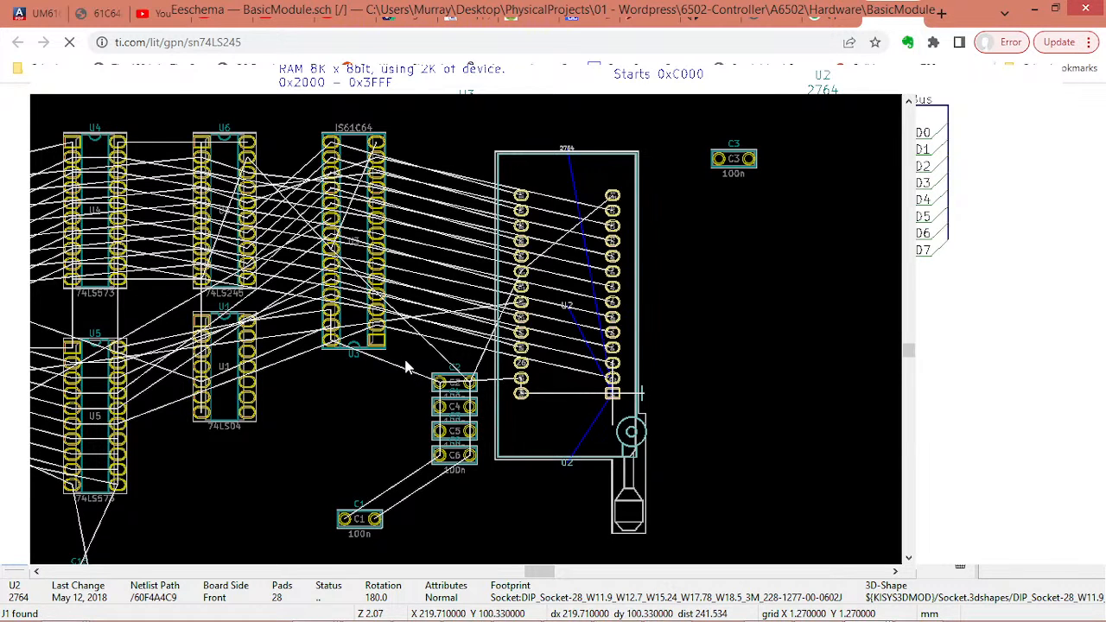
click(338, 219)
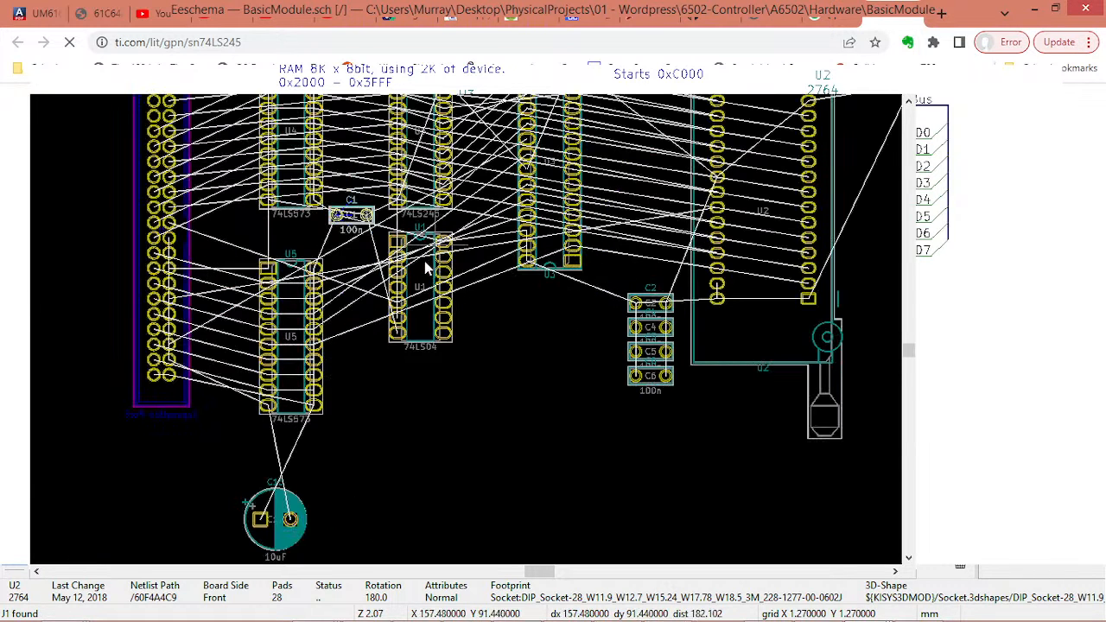
Place C1 between U6 and U1, C5 between U4 and U5, C4 and C6 above U4 and U6, C3 below U3, and C2 upright beside U2
click(398, 269)
key(m)
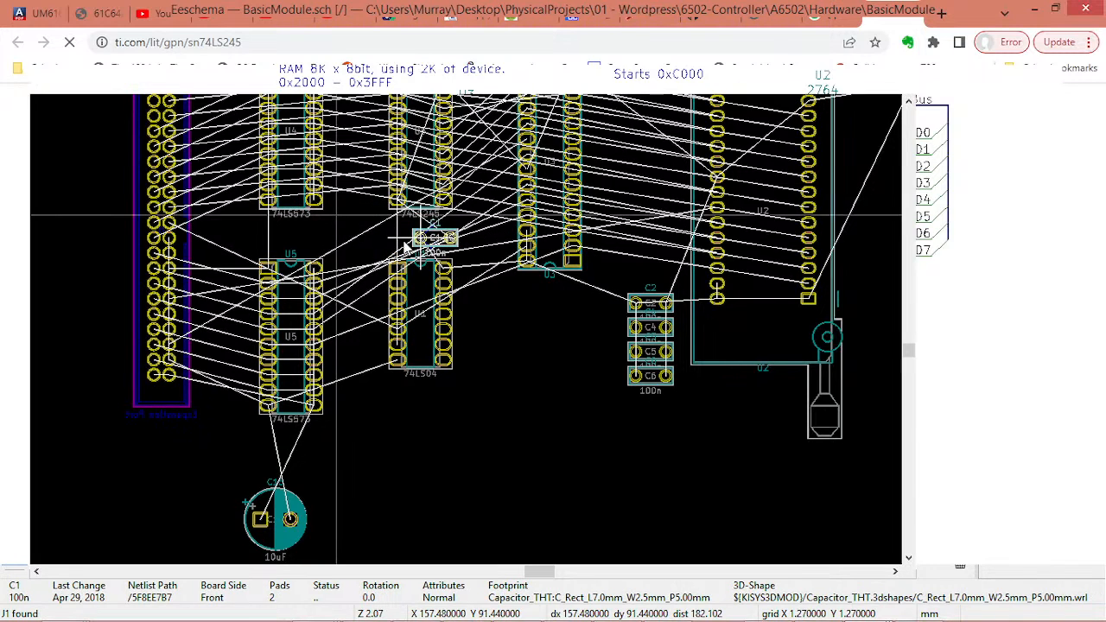
click(407, 248)
middle_drag(464, 197, 526, 314)
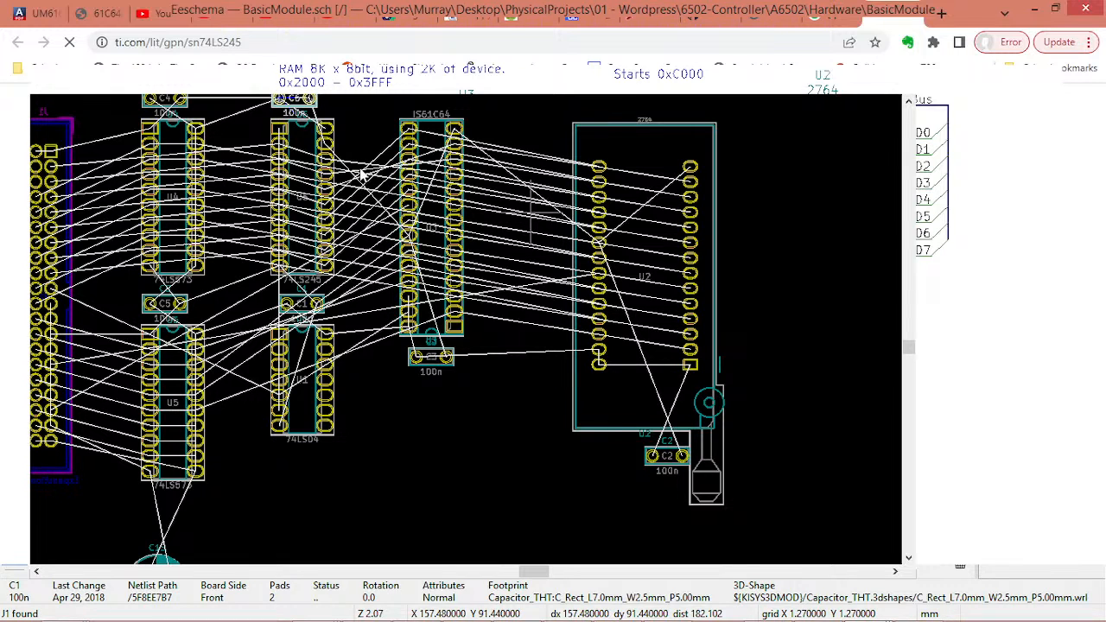
middle_drag(374, 231, 322, 253)
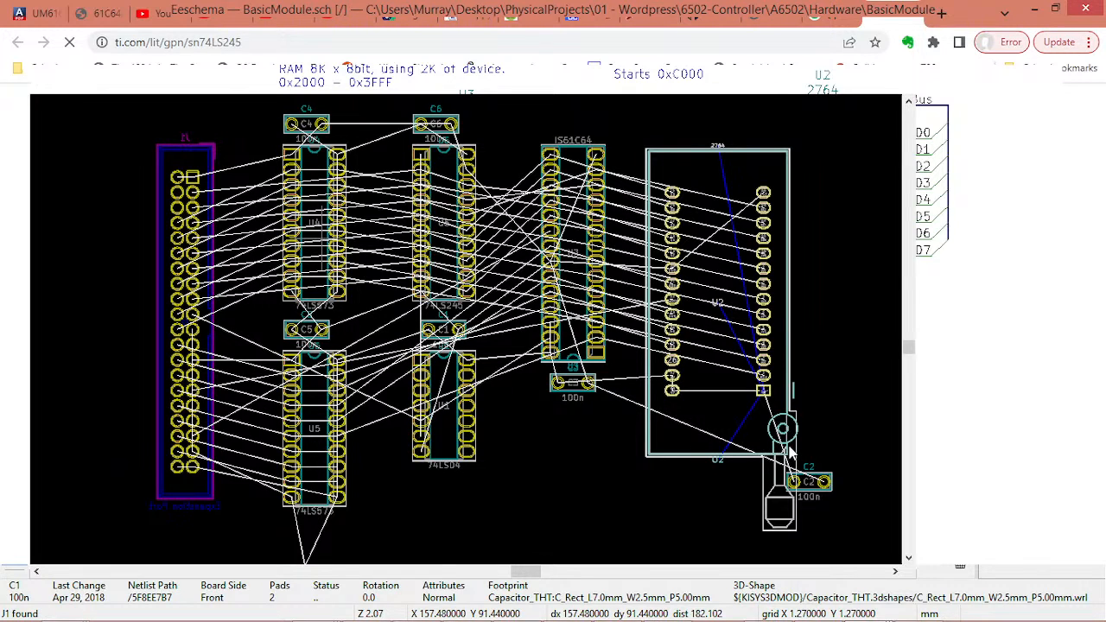
click(591, 385)
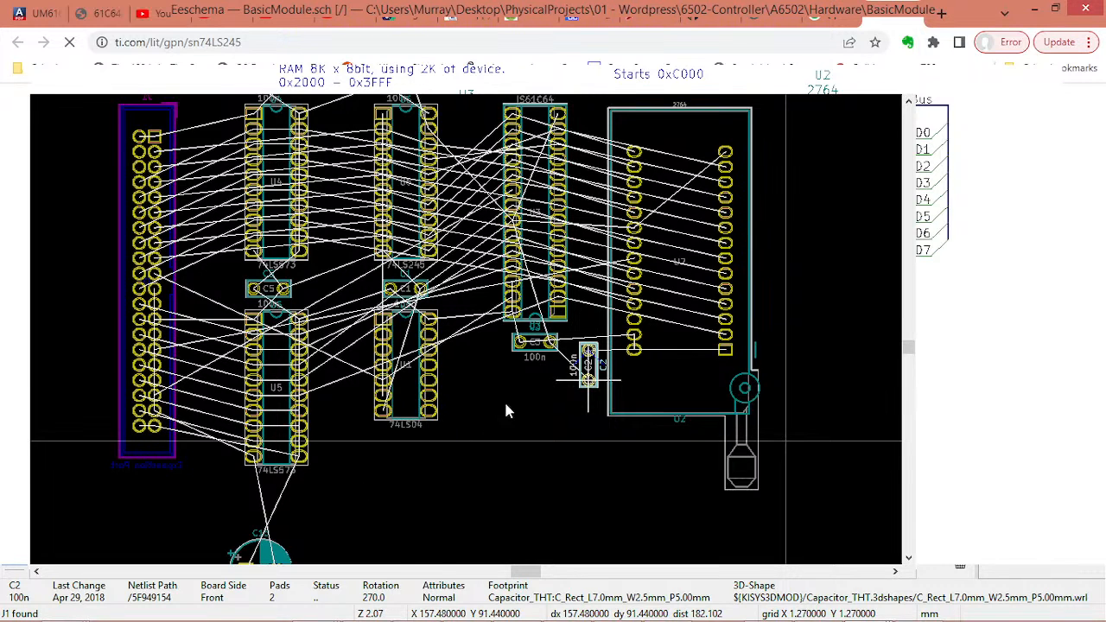
middle_drag(506, 403, 552, 372)
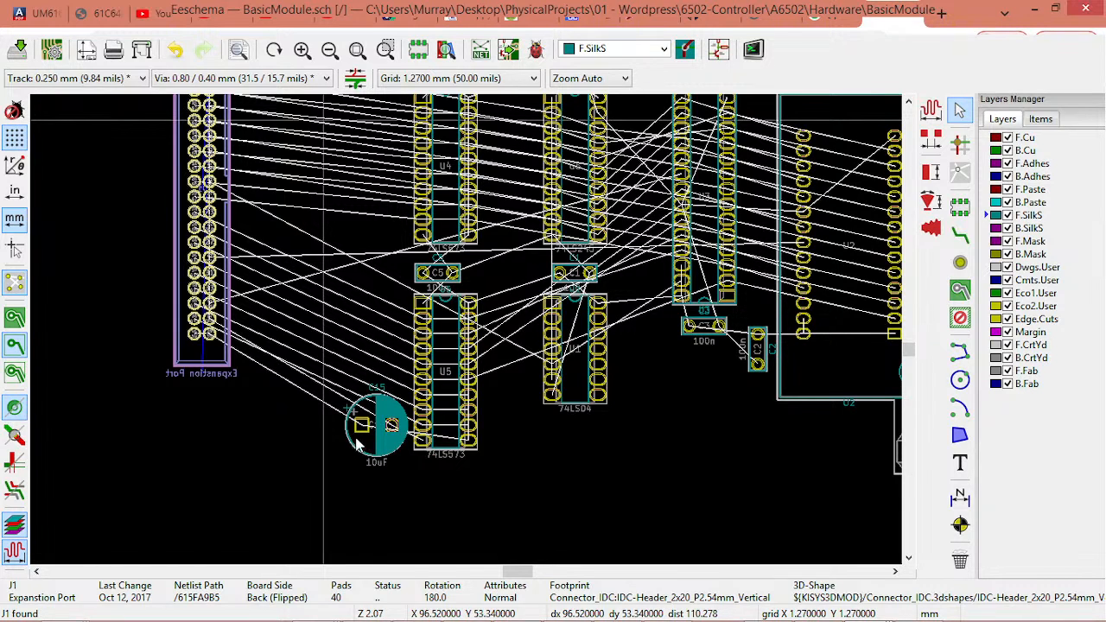
Place the 10uF capacitor C15 between J1 and U5, and flip the expansion port header J1 to the front side
key(m)
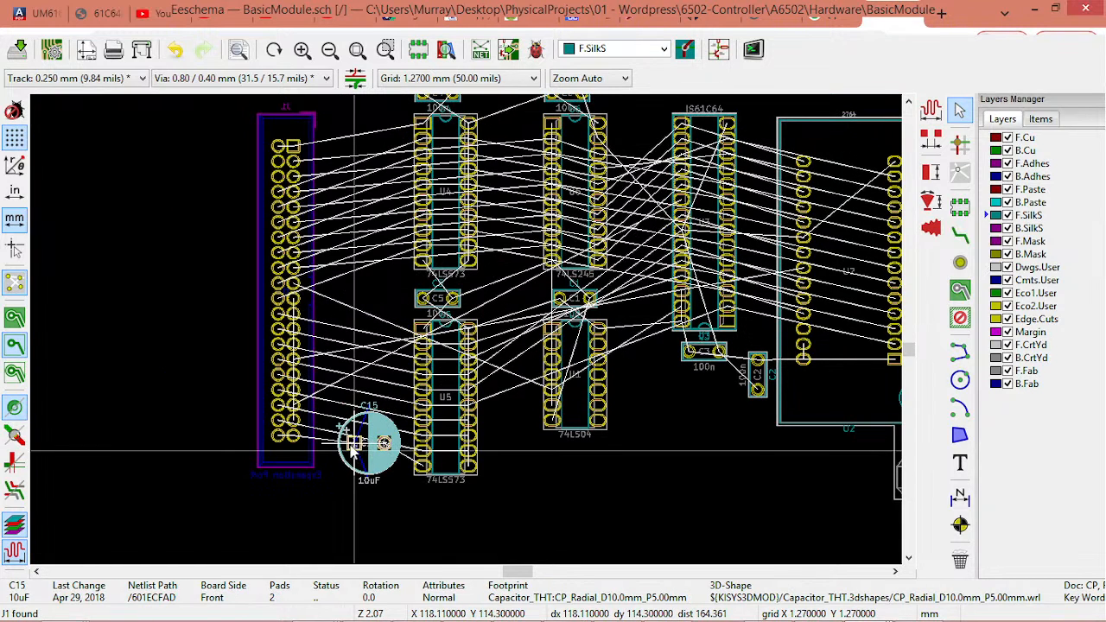
middle_drag(512, 219, 369, 285)
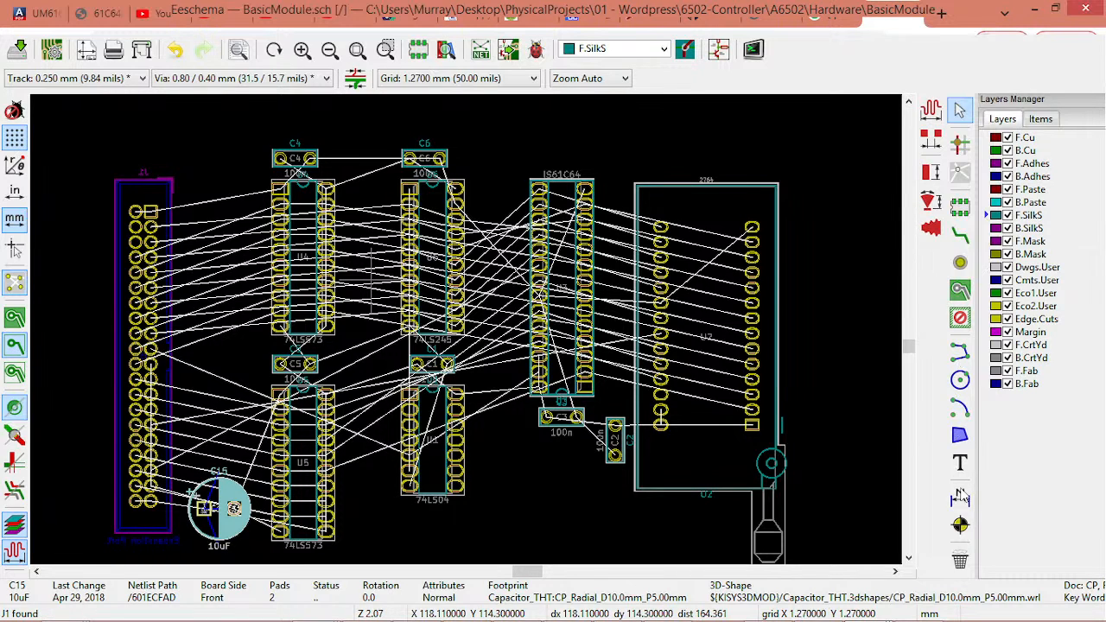
click(961, 497)
click(164, 196)
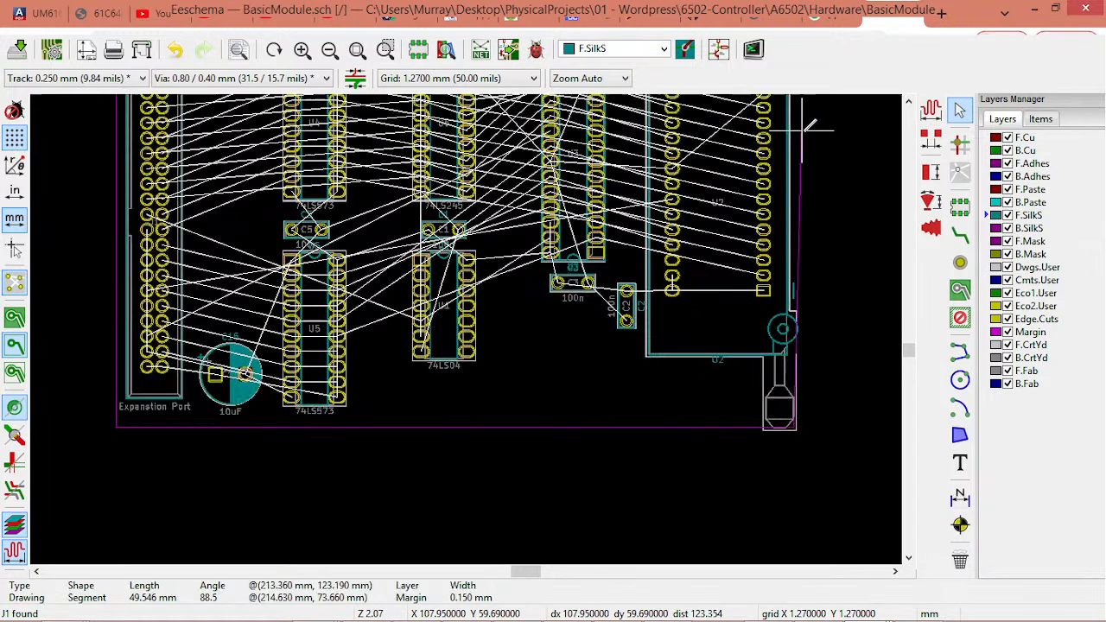
Draw a rectangular outline around all the footprints on the Margin layer, about 113 mm wide and 71 mm high
shift+scroll(803, 122, up, 3)
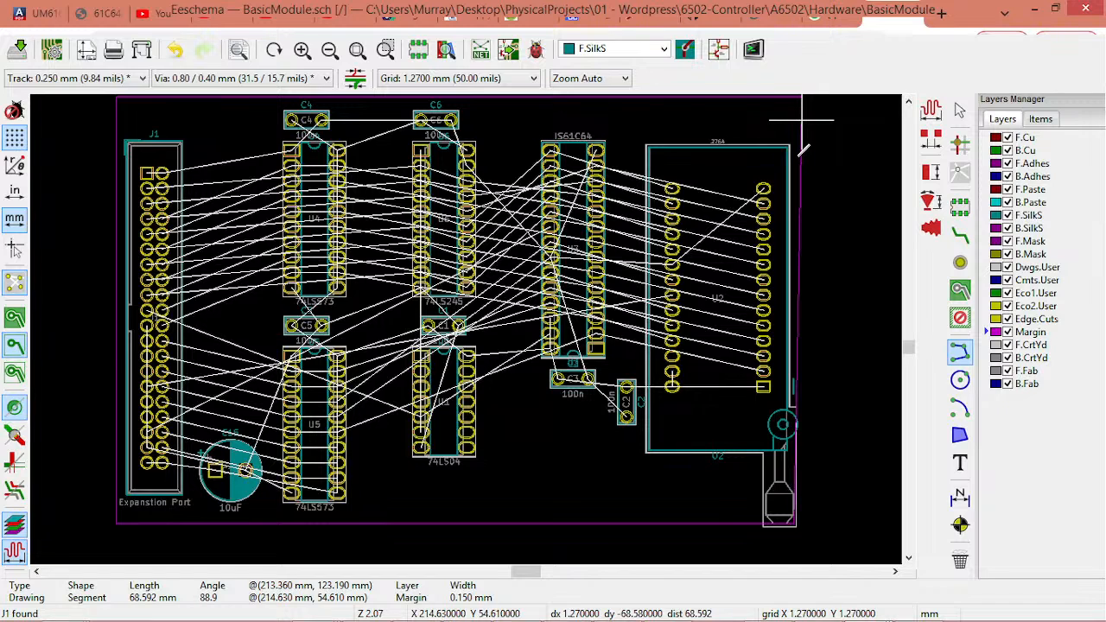
shift+scroll(798, 153, up, 2)
double_click(799, 153)
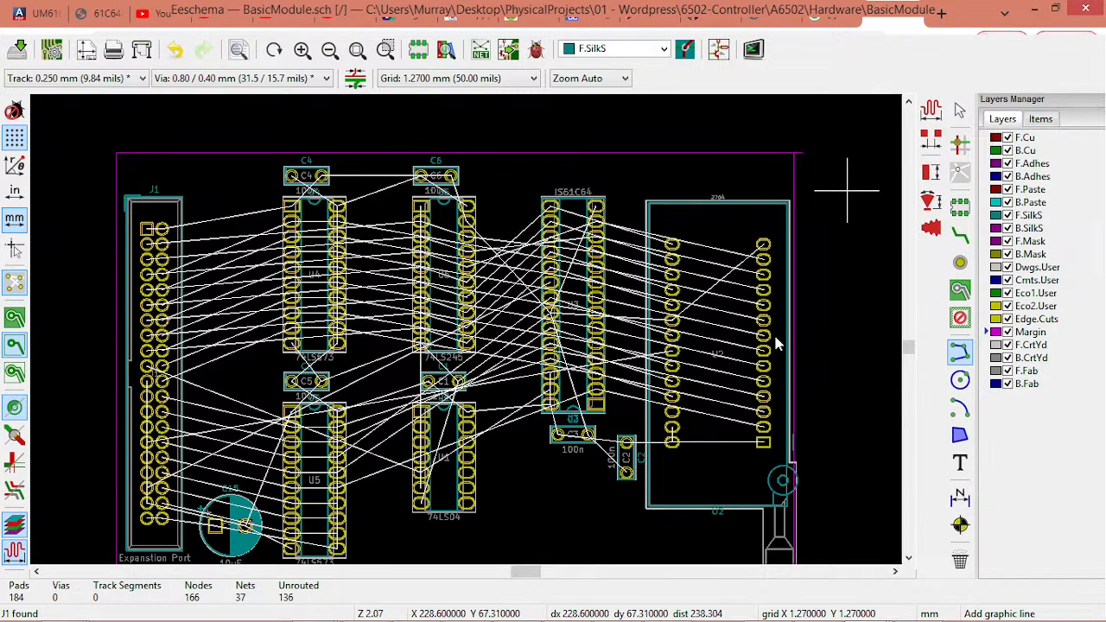
scroll(793, 158, up, 1)
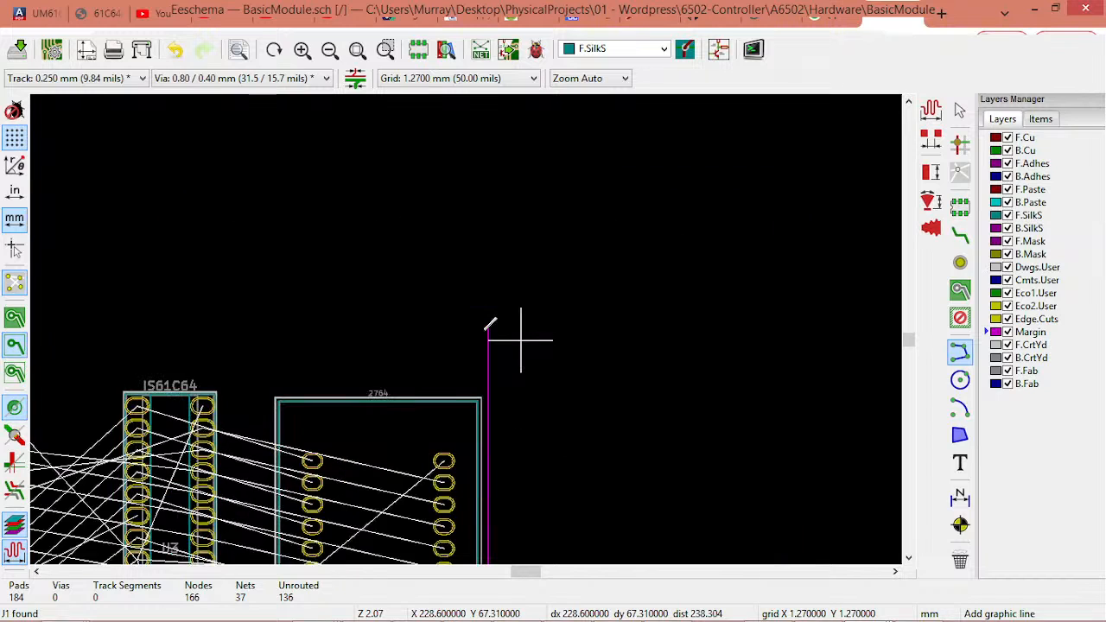
click(486, 328)
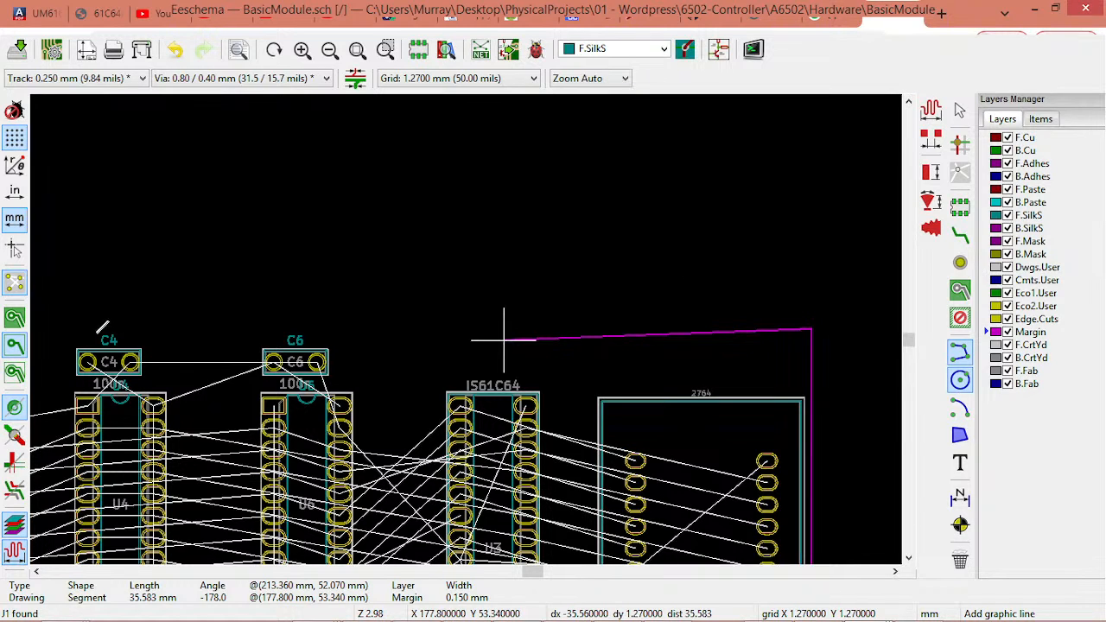
Add dimensions for the overall width and height of the board outline
key(ctrl+shift+h)
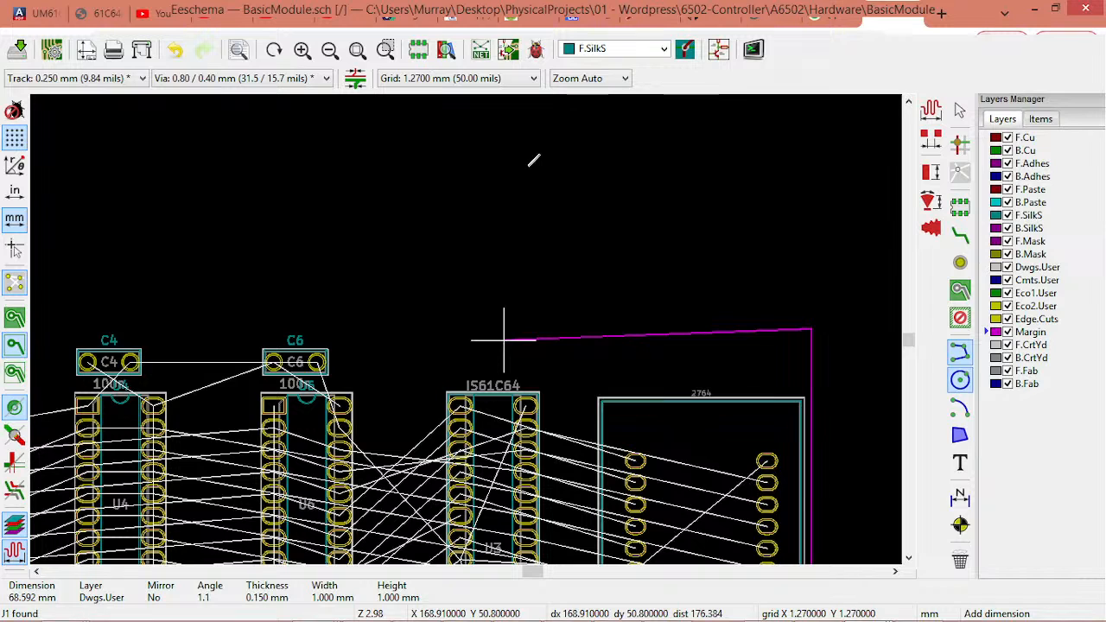
click(529, 166)
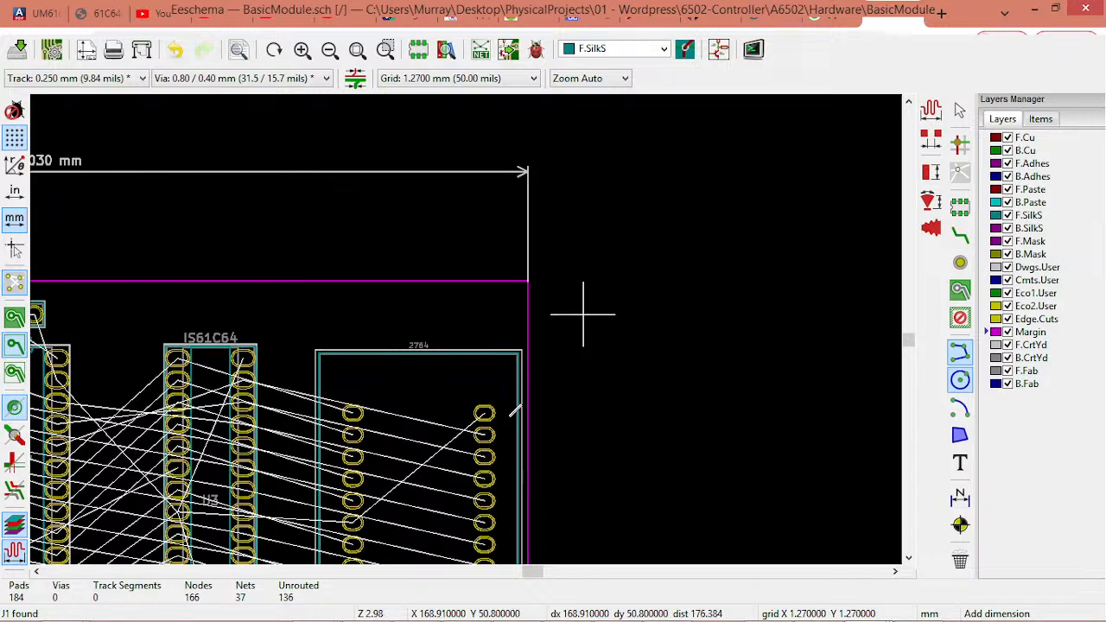
scroll(493, 330, down, 1)
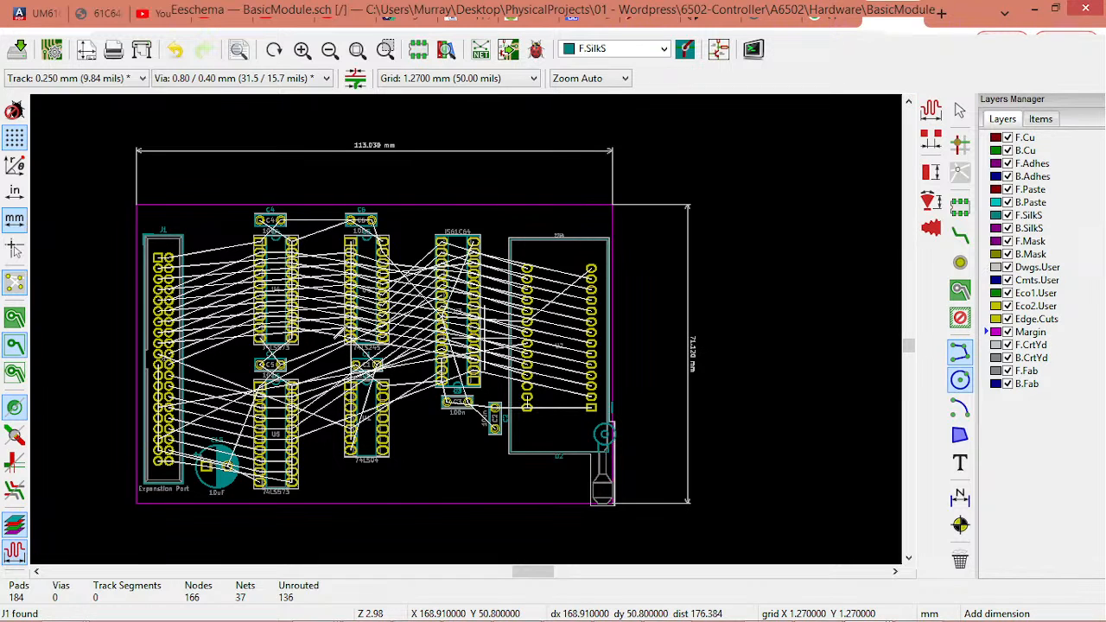
scroll(235, 404, up, 3)
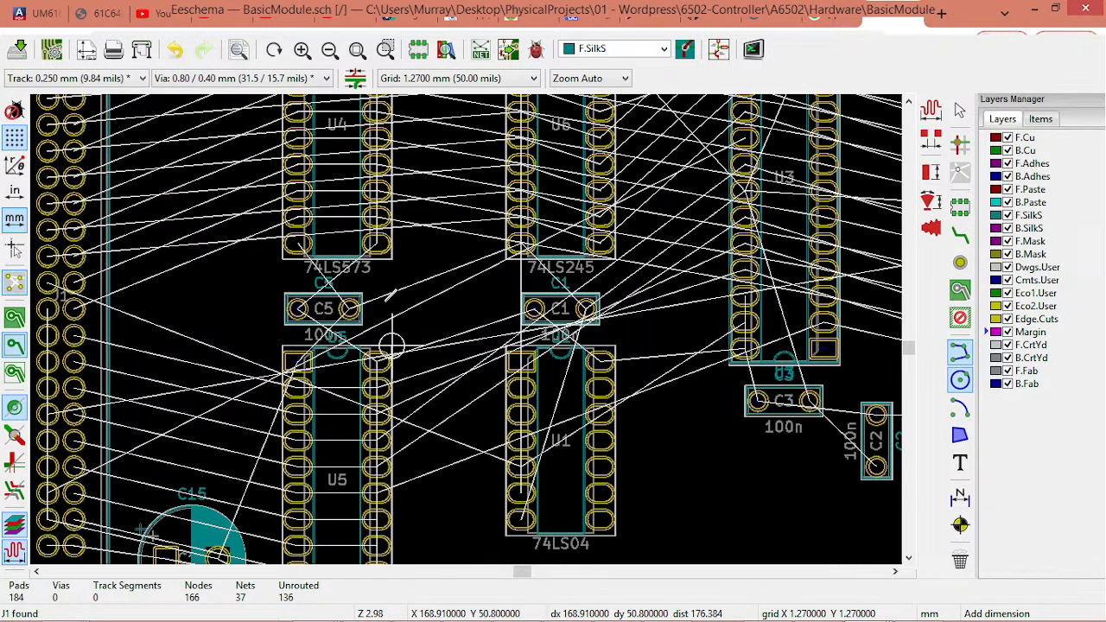
middle_drag(234, 369, 386, 300)
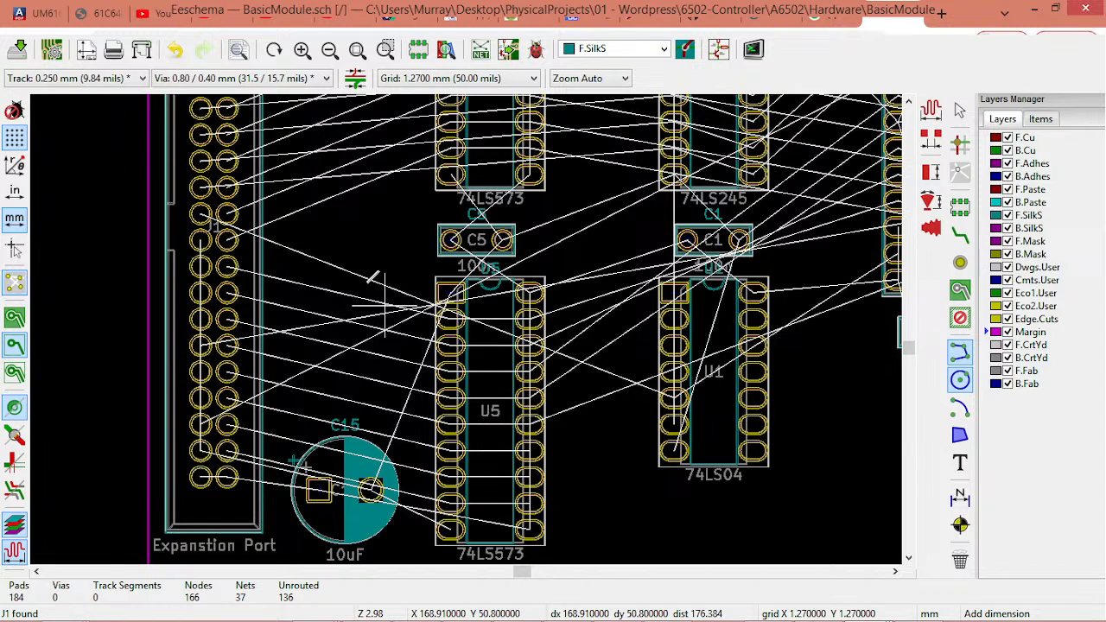